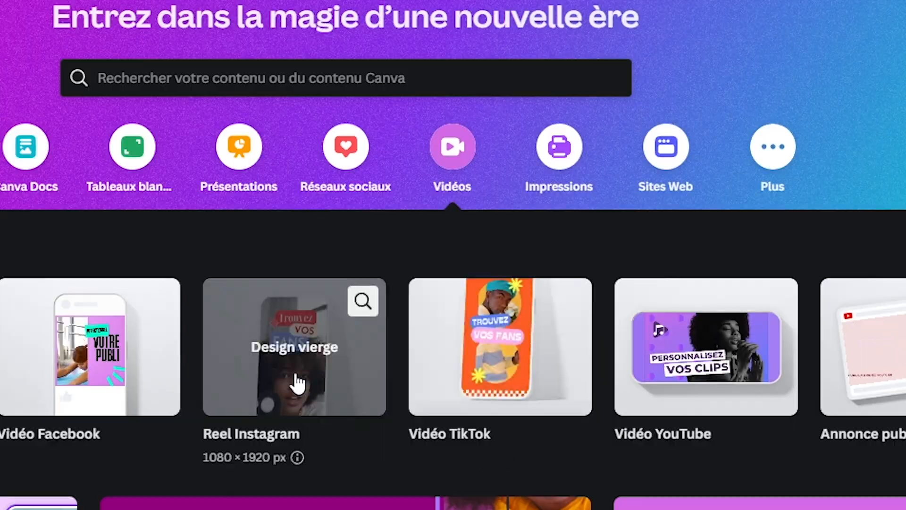
- Create a blank Instagram Reel design at 1080 × 1920 px
{"action": "left_click", "coordinate": [297, 380]}
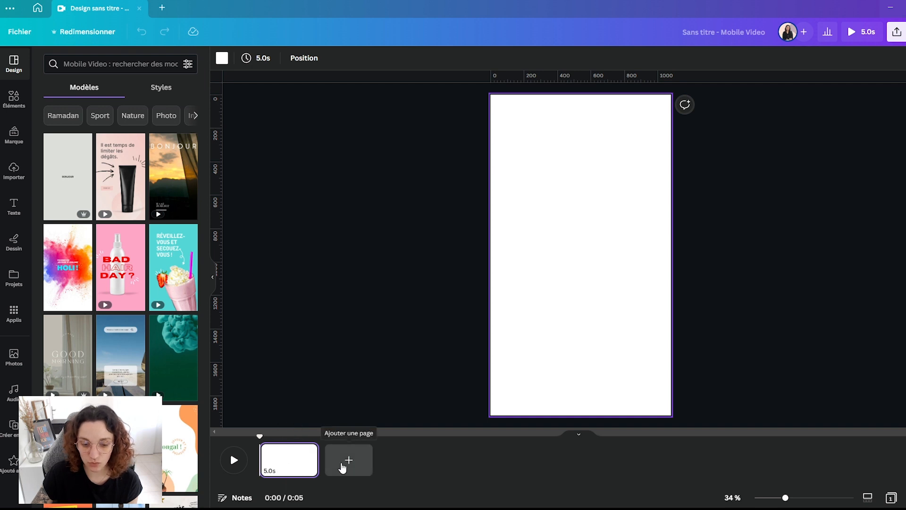
- Add two blank pages after the first one and delete both of them
{"action": "left_click", "coordinate": [346, 464]}
{"action": "left_click", "coordinate": [417, 462]}
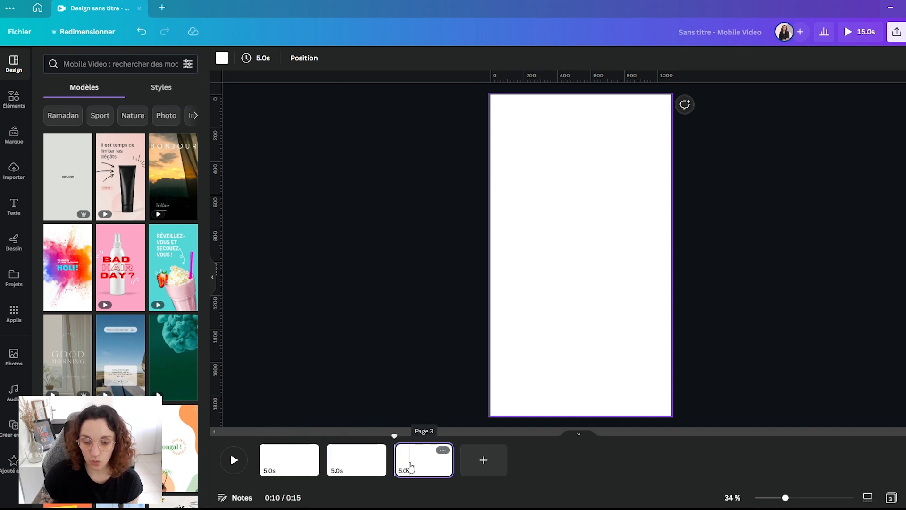
{"action": "key", "text": "Delete"}
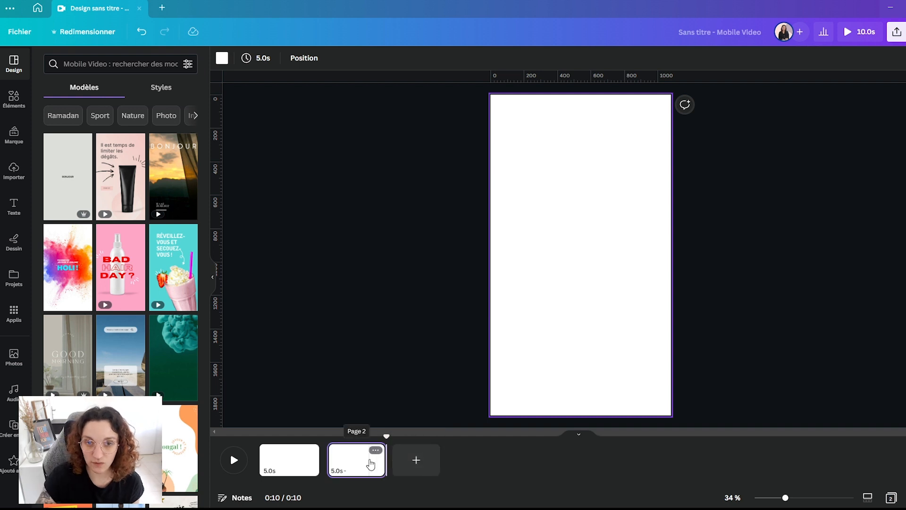
{"action": "key", "text": "Delete"}
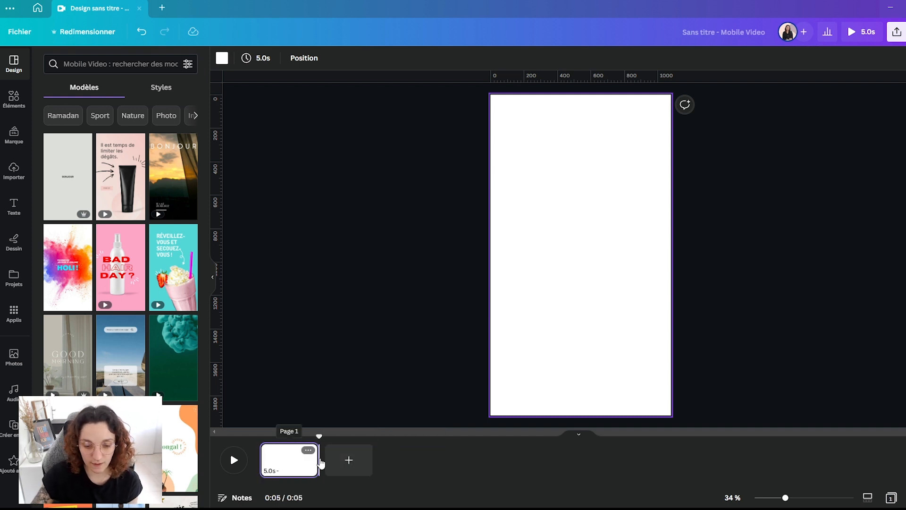
- Lengthen the blank page to 8.1 s and shorten it to 0.8 s
{"action": "left_click_drag", "start_coordinate": [316, 457], "coordinate": [355, 459]}
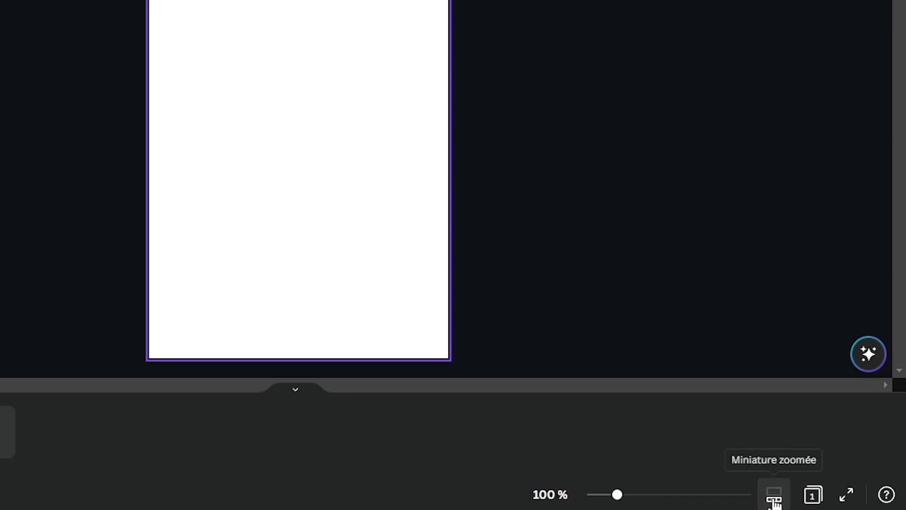
{"action": "left_click_drag", "start_coordinate": [617, 494], "coordinate": [727, 494]}
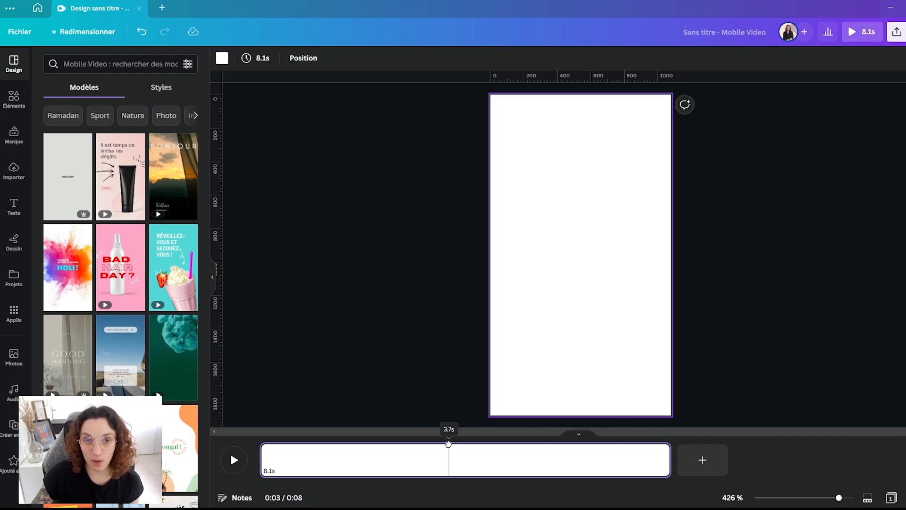
{"action": "left_click_drag", "start_coordinate": [668, 465], "coordinate": [304, 465]}
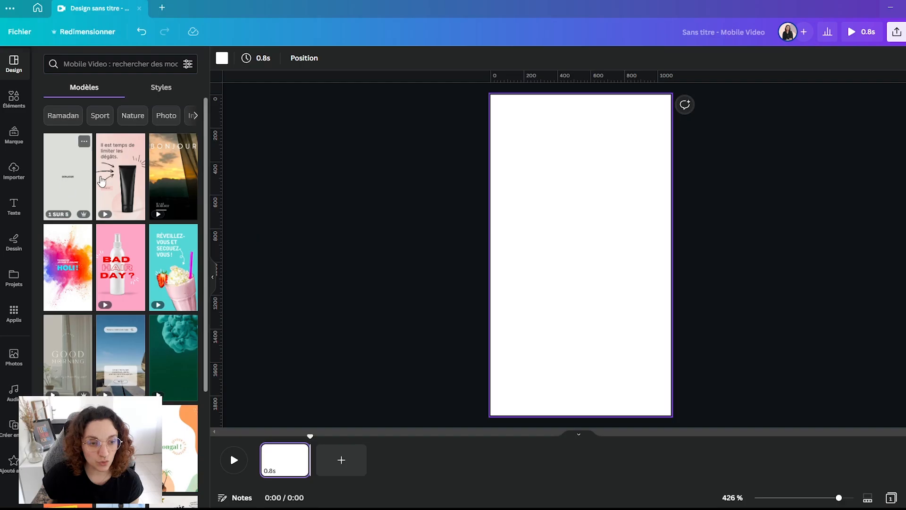
- Try out all three pages of the template "Rose et Noir Vif et Gras Soins Capilaires Tiktok Vidéo Publicité", and undo applying them
{"action": "left_click", "coordinate": [119, 196]}
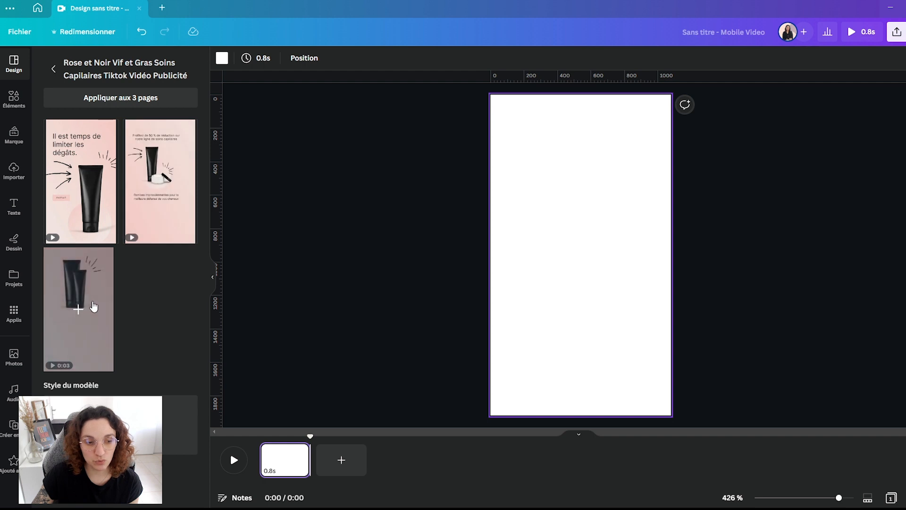
{"action": "left_click", "coordinate": [143, 101]}
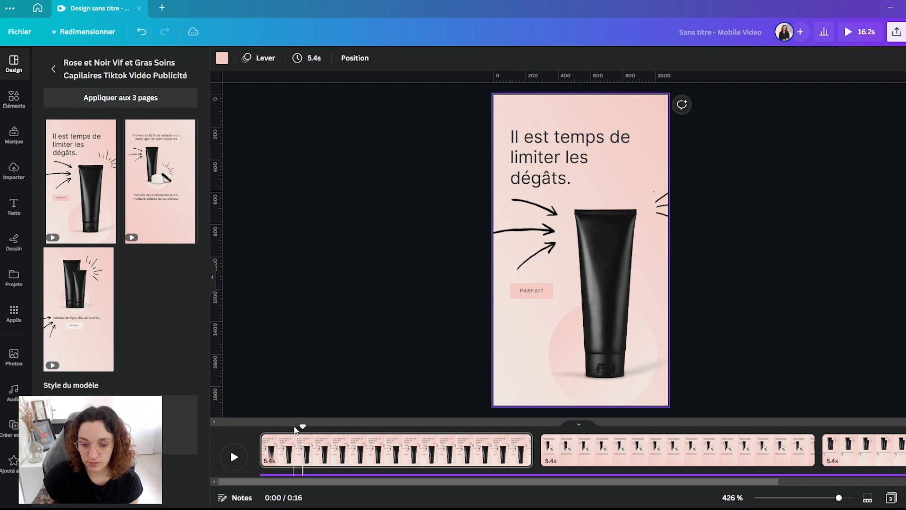
{"action": "left_click_drag", "start_coordinate": [826, 499], "coordinate": [789, 499]}
{"action": "left_click", "coordinate": [868, 498]}
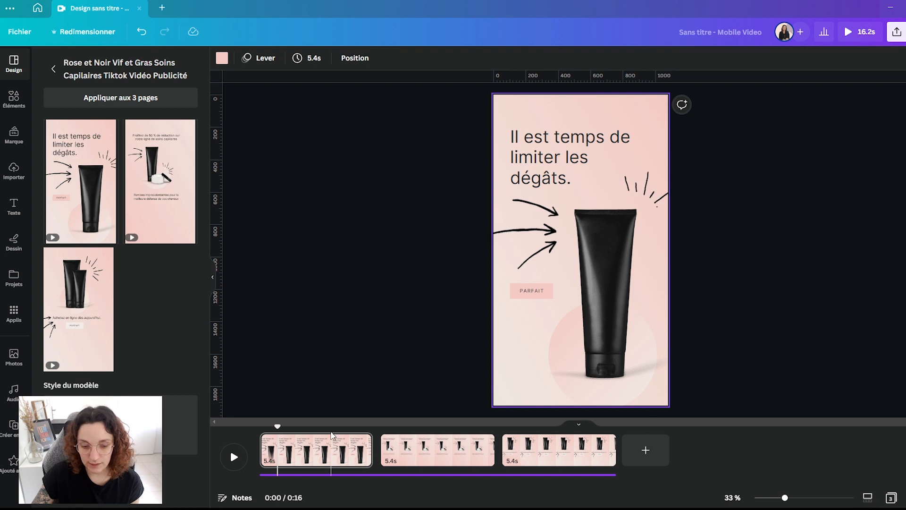
{"action": "left_click", "coordinate": [234, 457]}
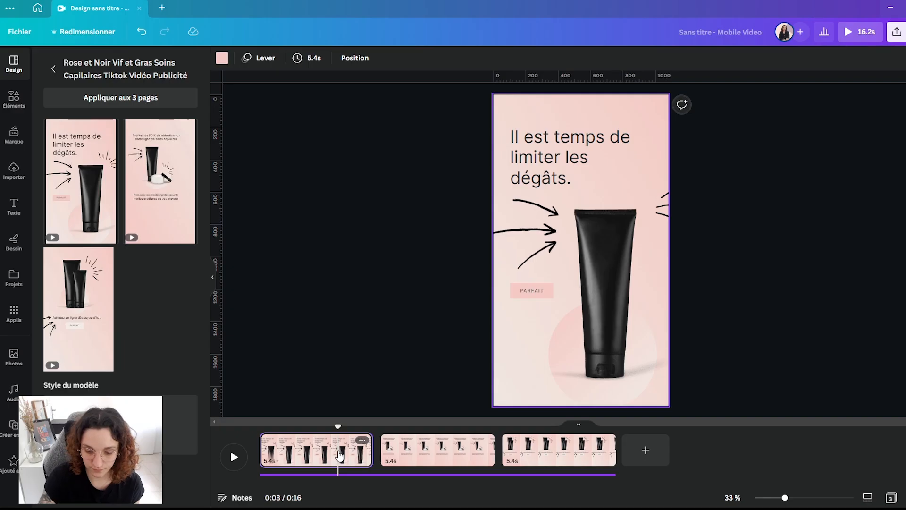
{"action": "key", "text": "ctrl+z"}
{"action": "key", "text": "ctrl+z"}
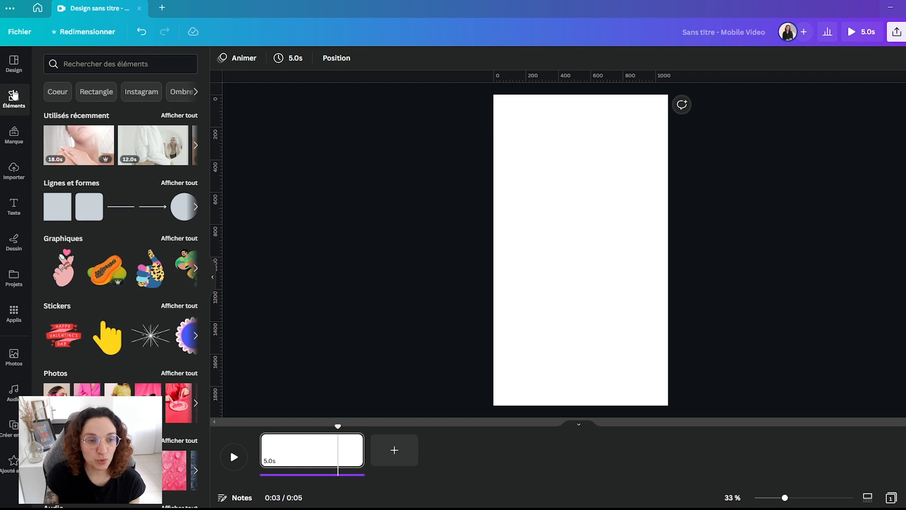
- Search the elements for "produit de beauté femme" and show only video results
{"action": "left_click", "coordinate": [119, 63]}
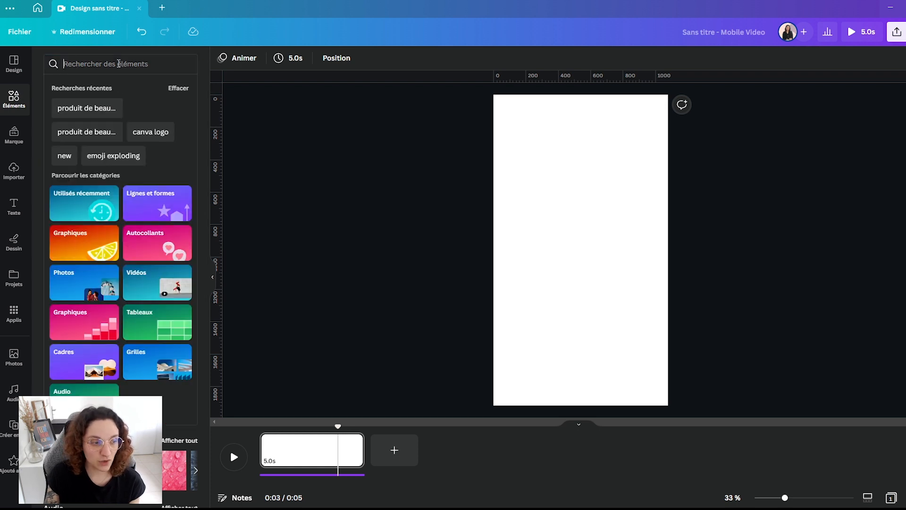
{"action": "type", "text": "produit d"}
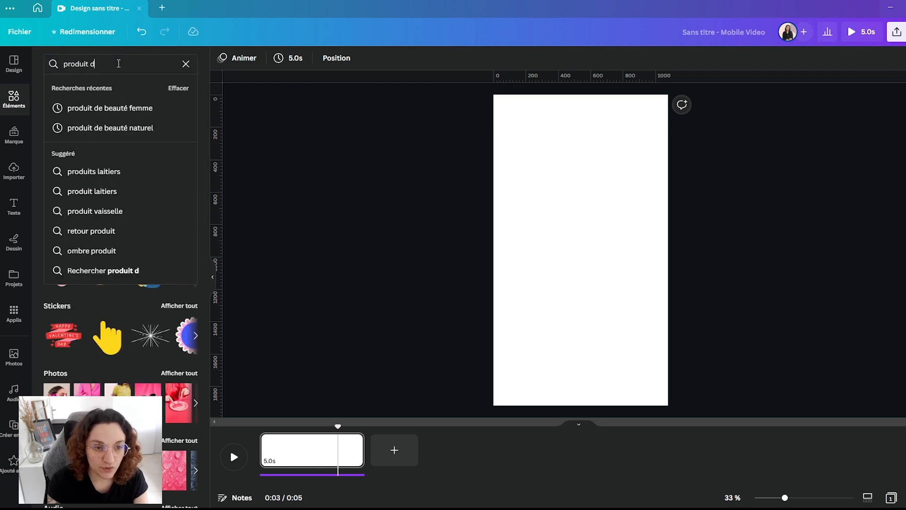
{"action": "type", "text": "e beauté femme"}
{"action": "key", "text": "Return"}
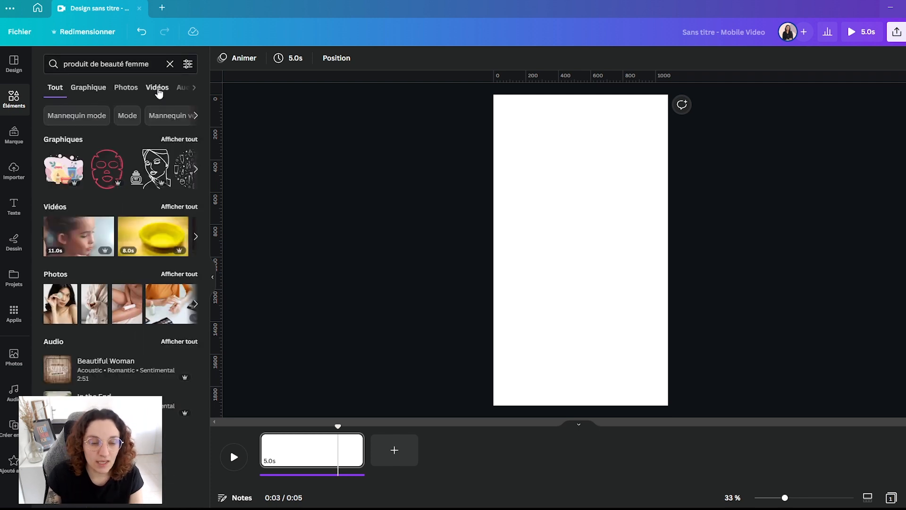
{"action": "left_click", "coordinate": [162, 89]}
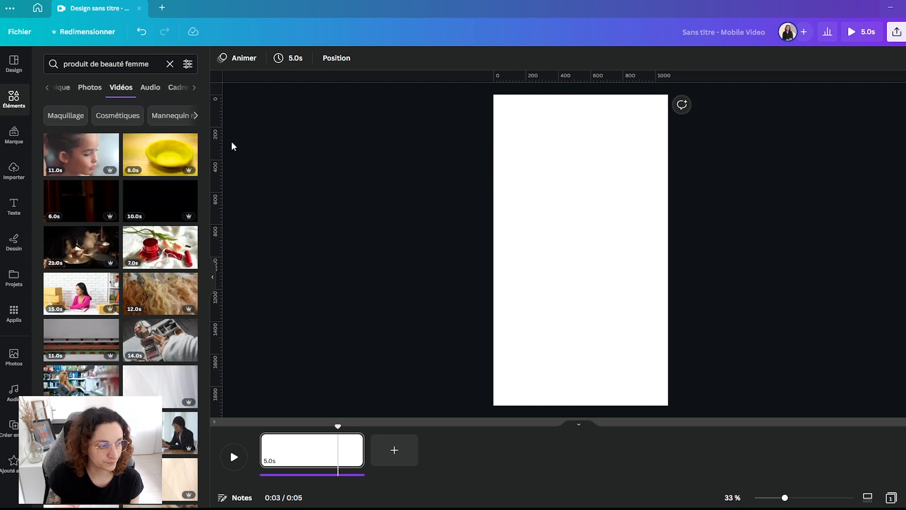
- Add the 24-second clip of the woman rubbing a dark mask on her cheek as a page after the blank one
{"action": "scroll", "coordinate": [200, 188], "scroll_direction": "down", "scroll_amount": 4}
{"action": "scroll", "coordinate": [198, 225], "scroll_direction": "down", "scroll_amount": 1}
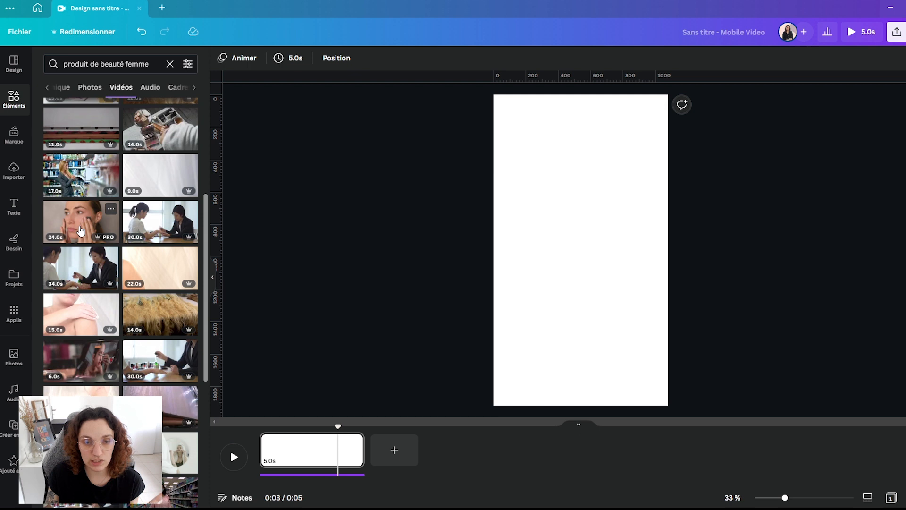
{"action": "left_click_drag", "start_coordinate": [75, 221], "coordinate": [397, 448]}
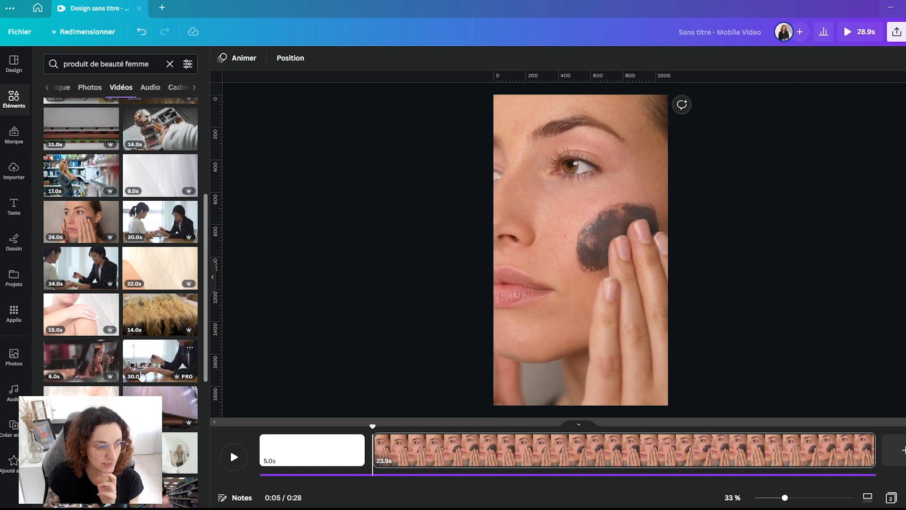
- Add the 9-second vertical clip of the woman in white as a page, and fill the blank first page with the 25-second towel-and-face-mask clip
{"action": "mouse_move", "coordinate": [207, 304]}
{"action": "left_mouse_down"}
{"action": "mouse_move", "coordinate": [207, 366]}
{"action": "mouse_move", "coordinate": [206, 298]}
{"action": "left_mouse_up"}
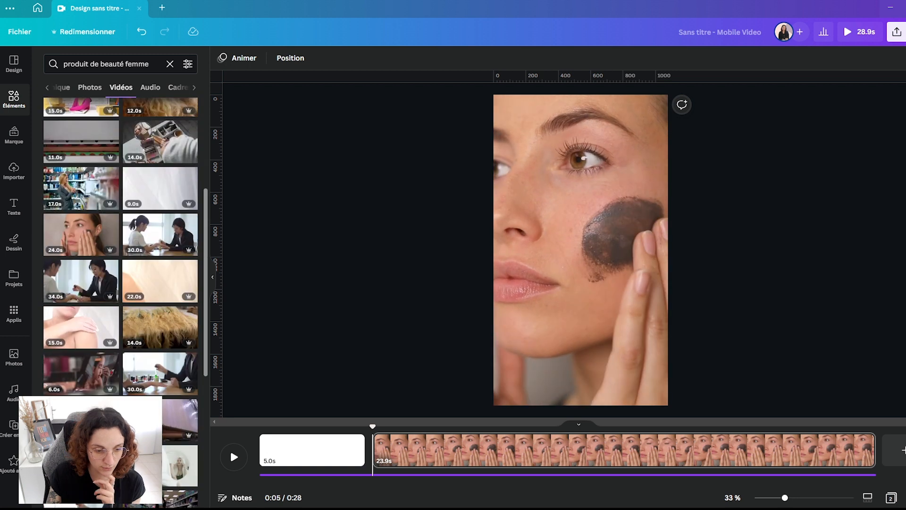
{"action": "scroll", "coordinate": [120, 302], "scroll_direction": "down", "scroll_amount": 5}
{"action": "left_click_drag", "start_coordinate": [784, 497], "coordinate": [774, 503]}
{"action": "scroll", "coordinate": [99, 316], "scroll_direction": "down", "scroll_amount": 6}
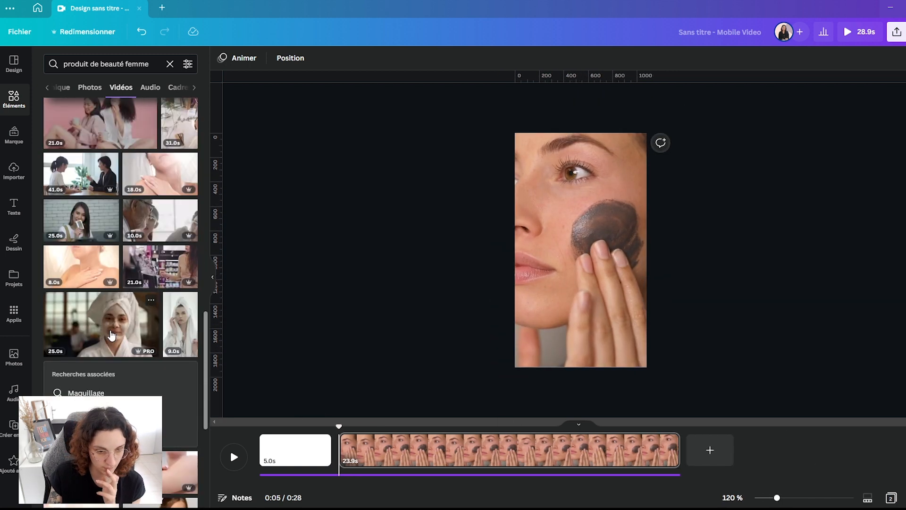
{"action": "left_click", "coordinate": [181, 324]}
{"action": "left_click_drag", "start_coordinate": [101, 324], "coordinate": [295, 449]}
- Add the 15-second portrait clip of the woman touching her face and the 38-second white bathrobe clip as pages at the timeline's start
{"action": "scroll", "coordinate": [121, 283], "scroll_direction": "down", "scroll_amount": 7}
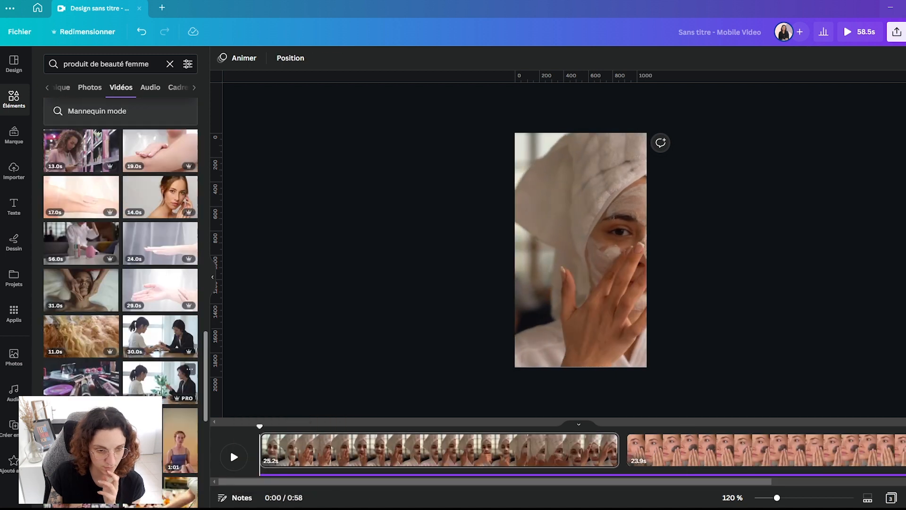
{"action": "scroll", "coordinate": [121, 302], "scroll_direction": "down", "scroll_amount": 8}
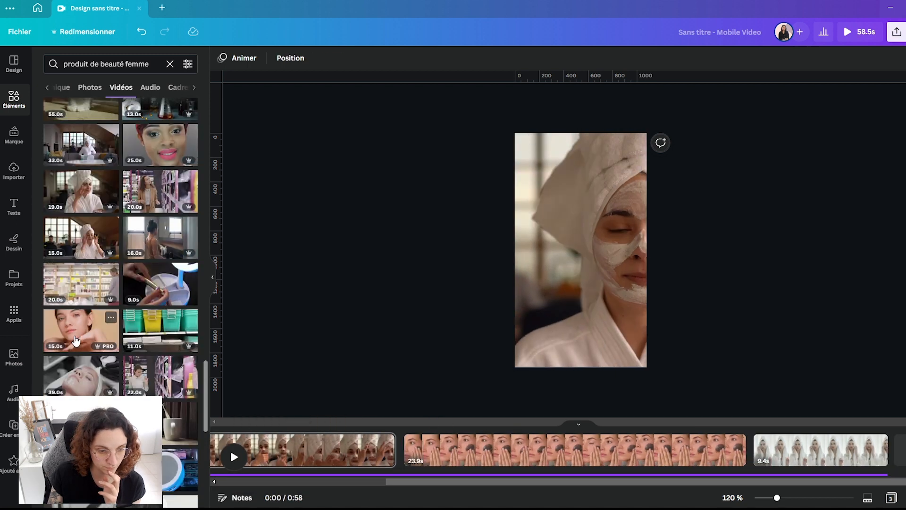
{"action": "scroll", "coordinate": [299, 461], "scroll_direction": "left", "scroll_amount": 5}
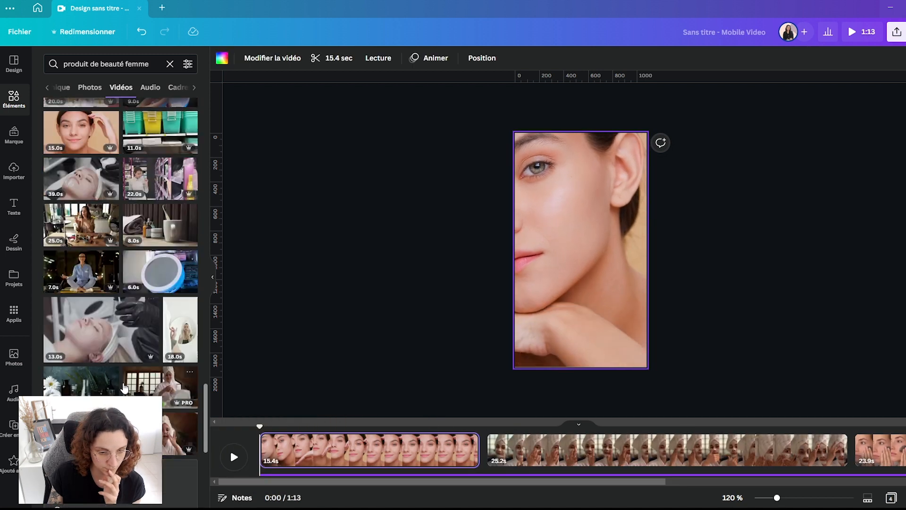
{"action": "left_click_drag", "start_coordinate": [160, 259], "coordinate": [420, 389]}
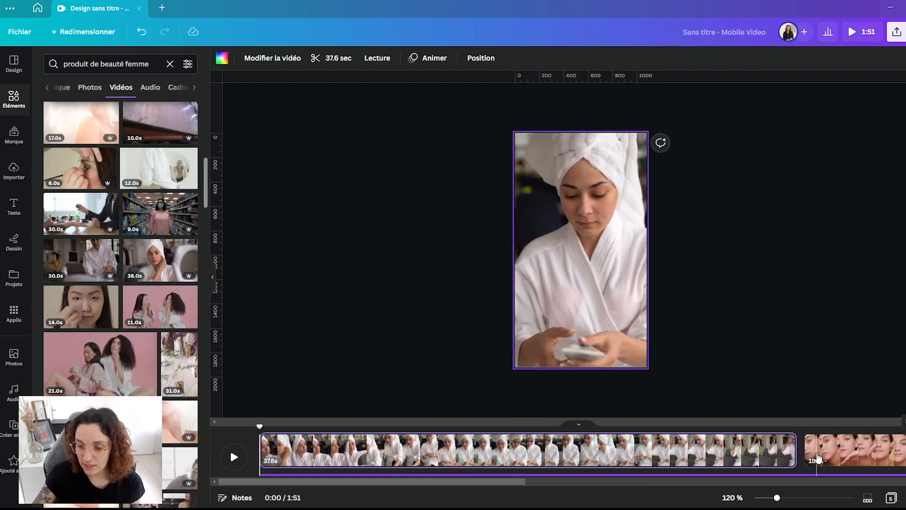
- Trim the white bathrobe clip on the first page to 5.0 s and check its trimmed range
{"action": "left_click_drag", "start_coordinate": [794, 453], "coordinate": [328, 458]}
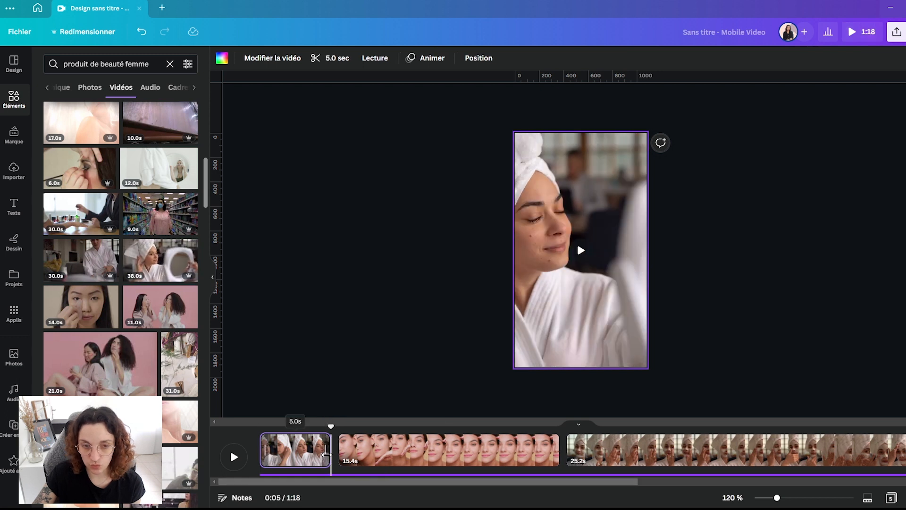
{"action": "left_click", "coordinate": [336, 59]}
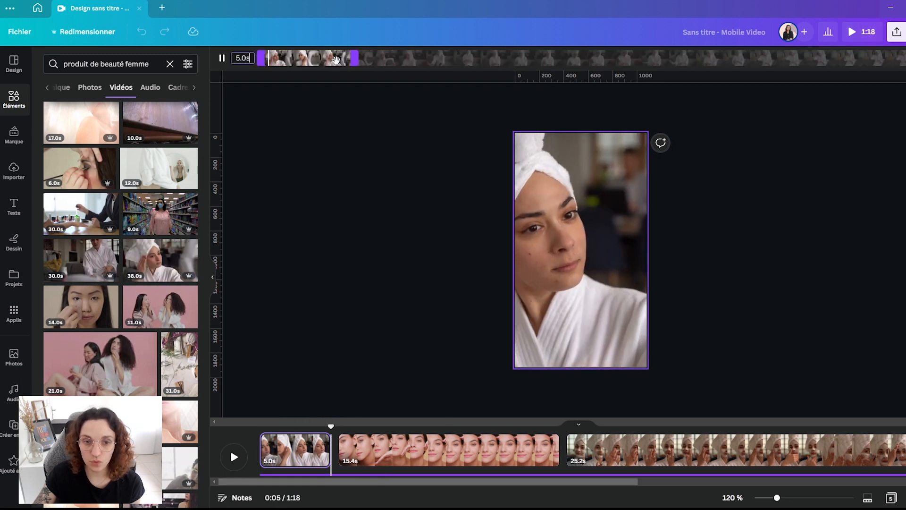
{"action": "mouse_move", "coordinate": [362, 62]}
{"action": "left_mouse_down"}
{"action": "mouse_move", "coordinate": [373, 63]}
{"action": "mouse_move", "coordinate": [354, 65]}
{"action": "left_mouse_up"}
{"action": "left_click", "coordinate": [810, 154]}
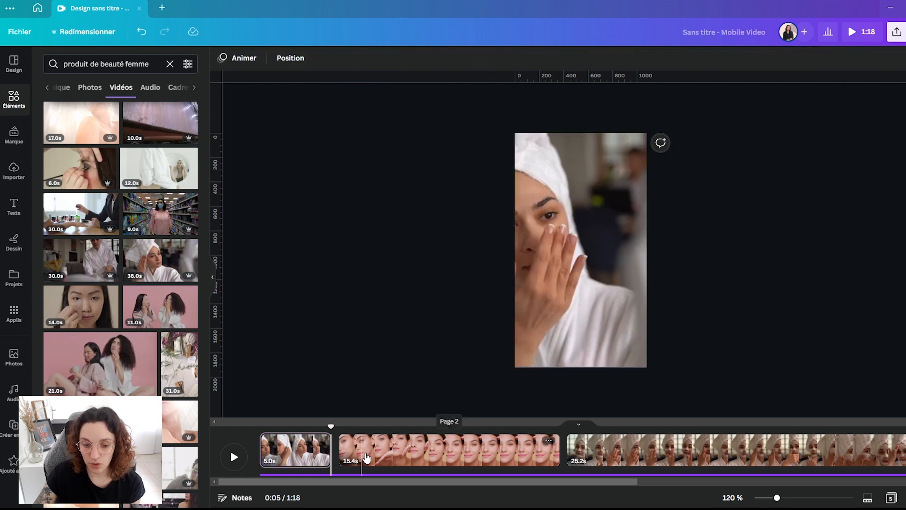
- Trim the portrait clip on the second page to 5.0 s and move it to the start of the timeline
{"action": "left_click_drag", "start_coordinate": [558, 453], "coordinate": [416, 461]}
{"action": "left_click_drag", "start_coordinate": [413, 462], "coordinate": [411, 462]}
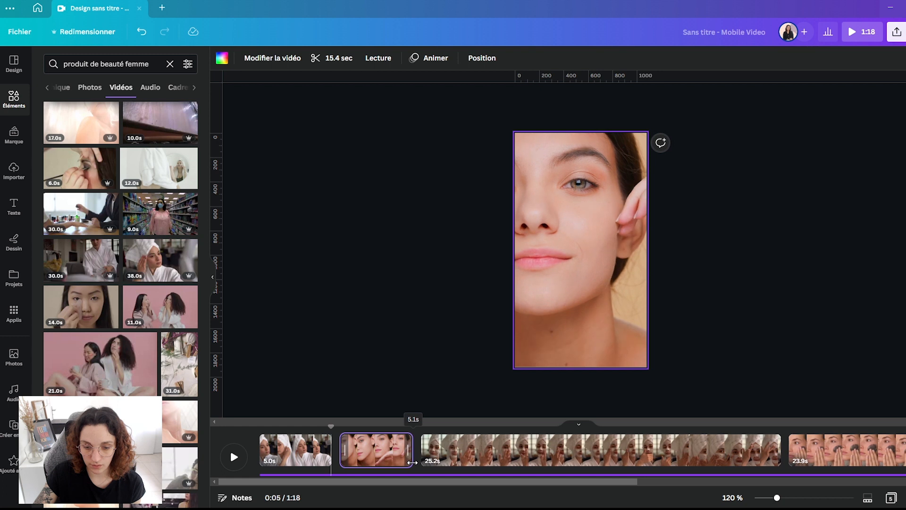
{"action": "left_click", "coordinate": [377, 461]}
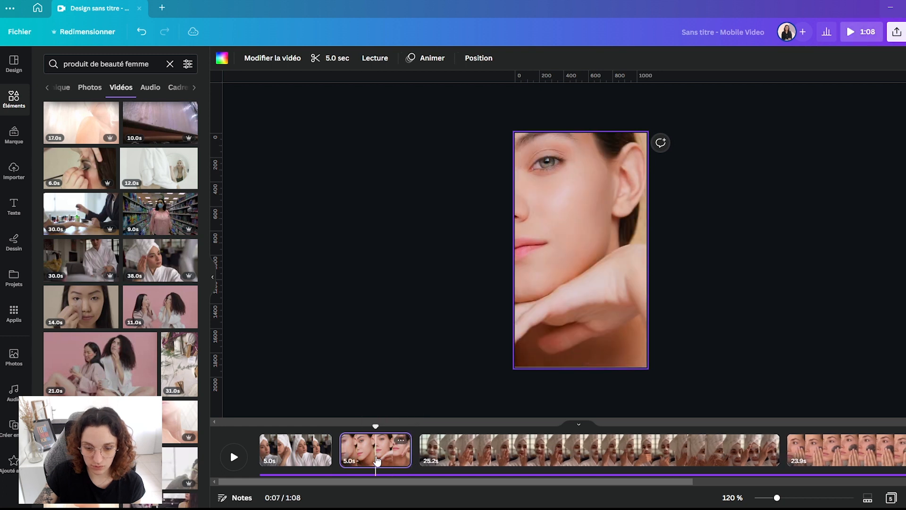
{"action": "left_click_drag", "start_coordinate": [379, 460], "coordinate": [373, 460]}
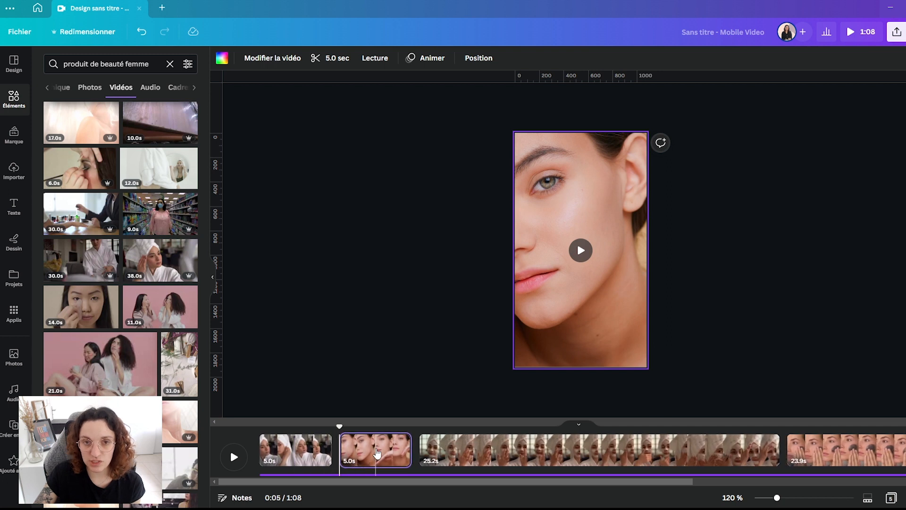
{"action": "left_click_drag", "start_coordinate": [377, 453], "coordinate": [335, 447]}
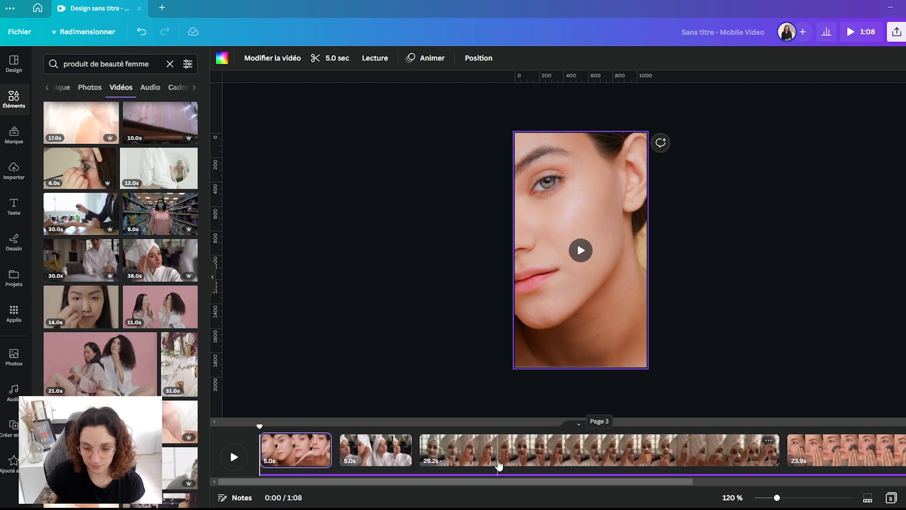
- Trim each of the three remaining long clips on the timeline to 5.0 s
{"action": "left_click_drag", "start_coordinate": [778, 451], "coordinate": [486, 451]}
{"action": "left_click_drag", "start_coordinate": [839, 450], "coordinate": [568, 450]}
{"action": "left_click_drag", "start_coordinate": [713, 451], "coordinate": [646, 451]}
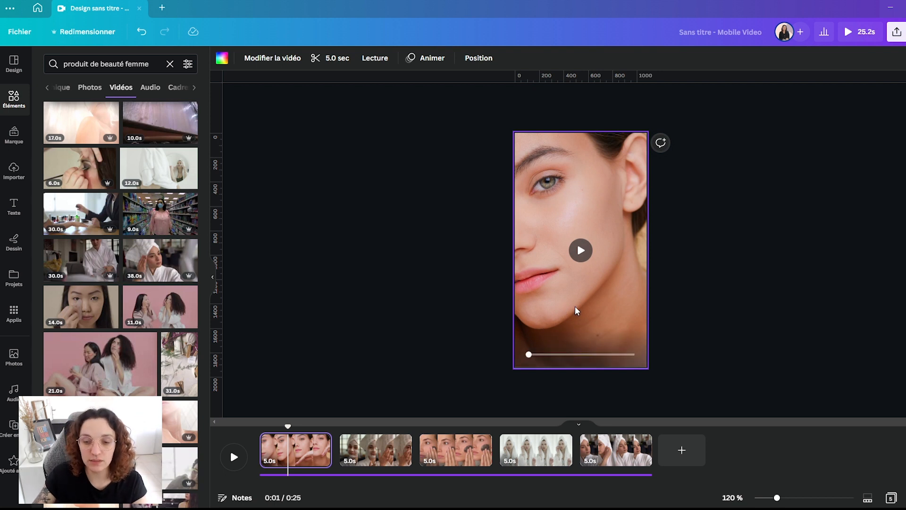
- Add a text box to the first page, enlarge it to font size 47,8 and enter "Découvre nos 3 astuces hydratation visage"
{"action": "key", "text": "t"}
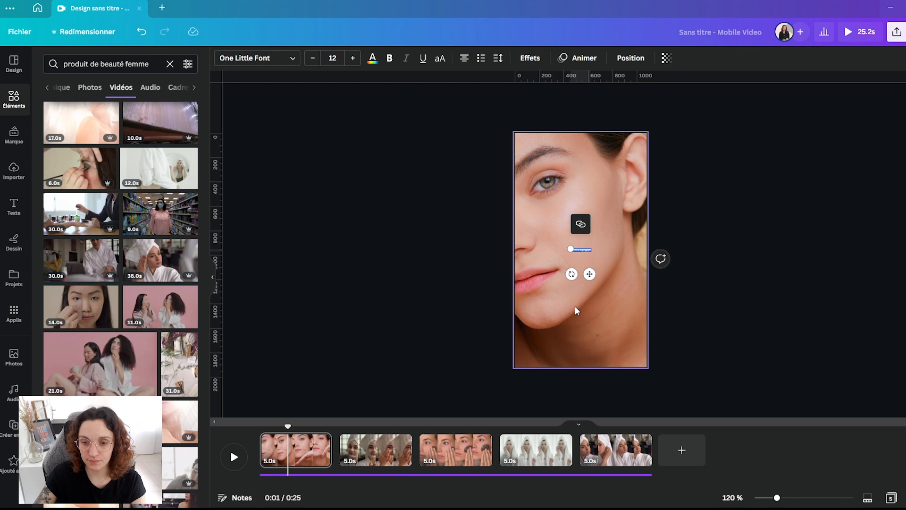
{"action": "left_click_drag", "start_coordinate": [593, 251], "coordinate": [652, 255]}
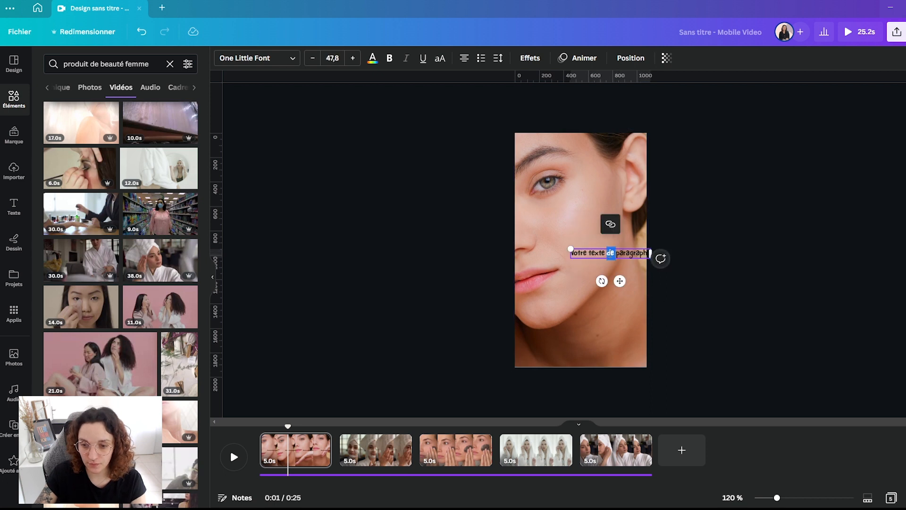
{"action": "key", "text": "BackSpace"}
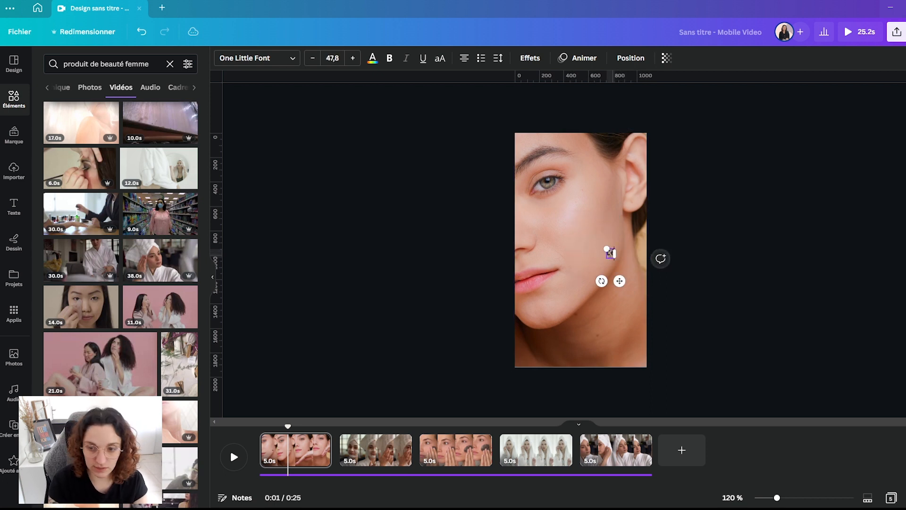
{"action": "type", "text": "Découvre nos 3 astuces hydratation visage"}
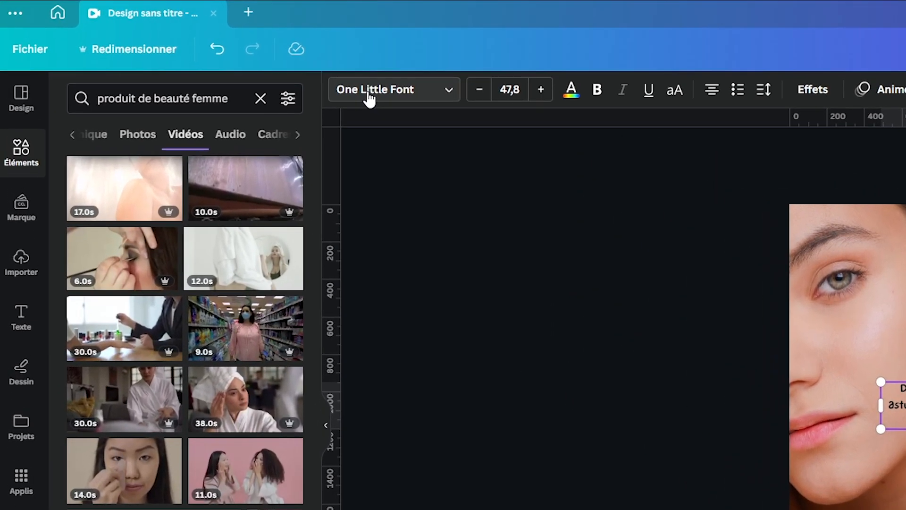
- Set the title's font to DM Sans and convert its letters to uppercase
{"action": "left_click", "coordinate": [336, 83]}
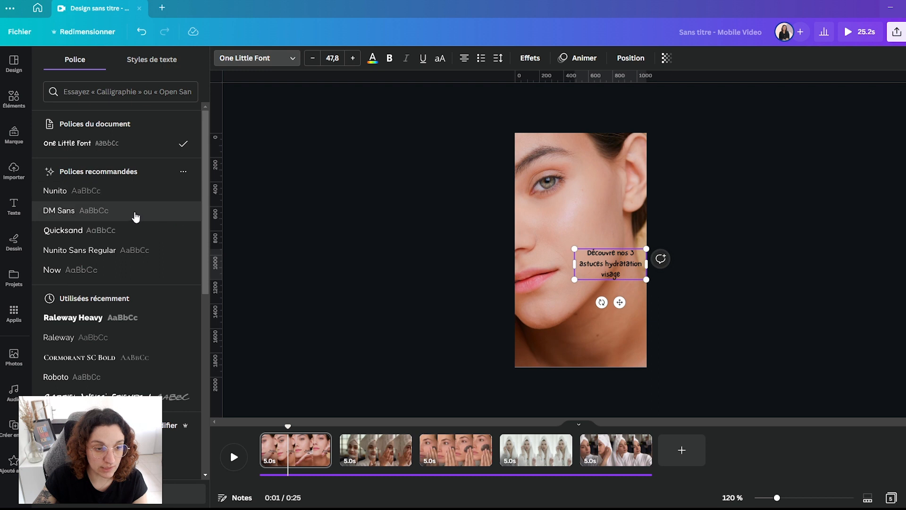
{"action": "left_click", "coordinate": [136, 216]}
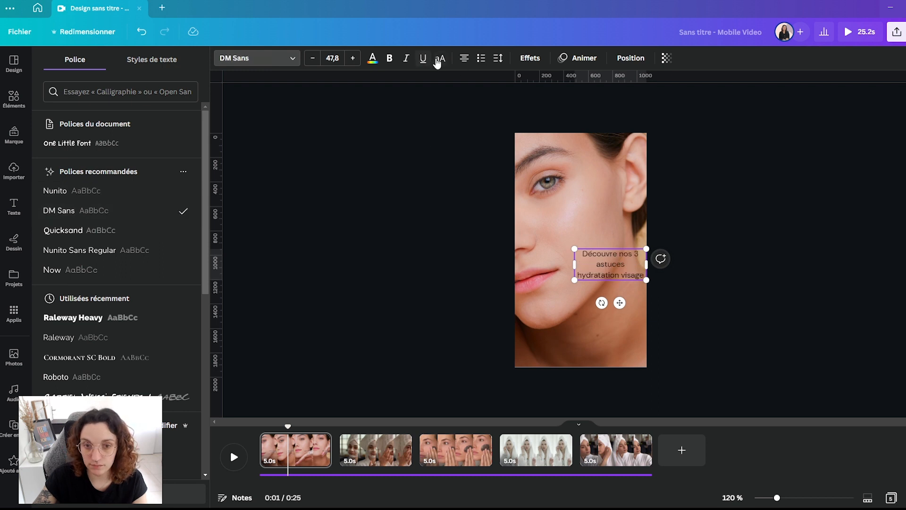
{"action": "left_click", "coordinate": [438, 59]}
- Apply the Arrière-plan effect to the title and set its background to the pale lilac #DDC5E4
{"action": "left_click", "coordinate": [530, 57]}
{"action": "left_click", "coordinate": [78, 329]}
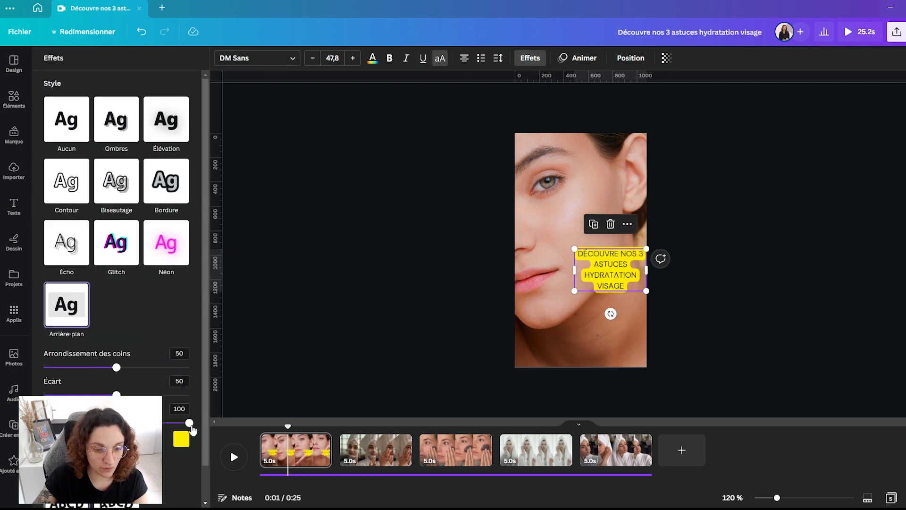
{"action": "left_click", "coordinate": [180, 439]}
{"action": "scroll", "coordinate": [121, 344], "scroll_direction": "down", "scroll_amount": 1}
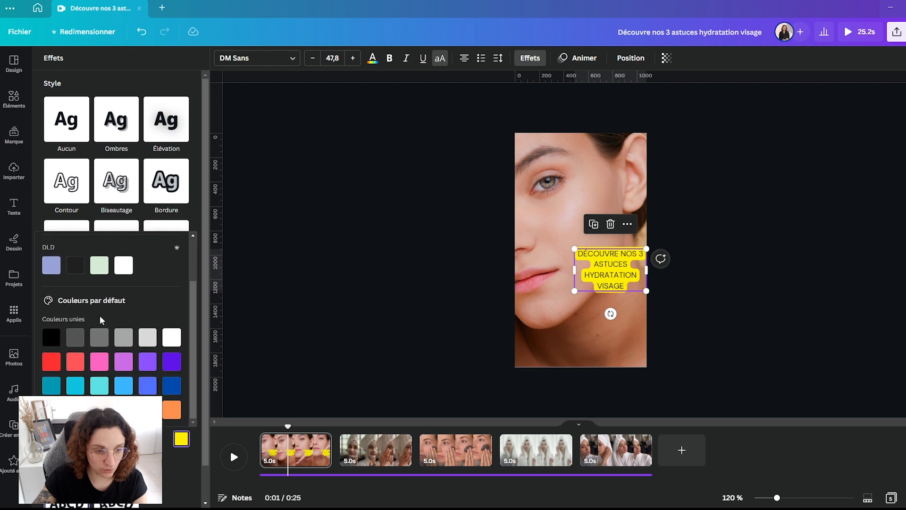
{"action": "scroll", "coordinate": [100, 315], "scroll_direction": "up", "scroll_amount": 1}
{"action": "left_click", "coordinate": [51, 272]}
{"action": "left_click", "coordinate": [95, 305]}
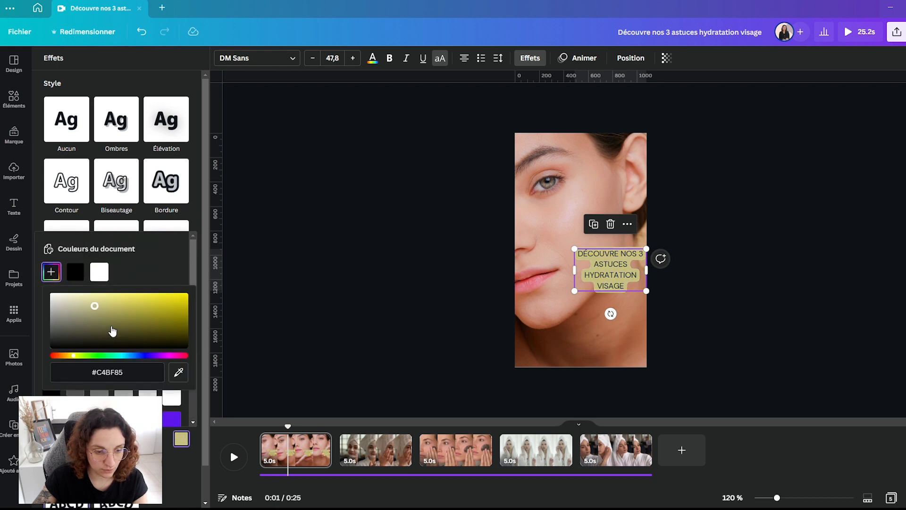
{"action": "left_click_drag", "start_coordinate": [95, 304], "coordinate": [72, 309]}
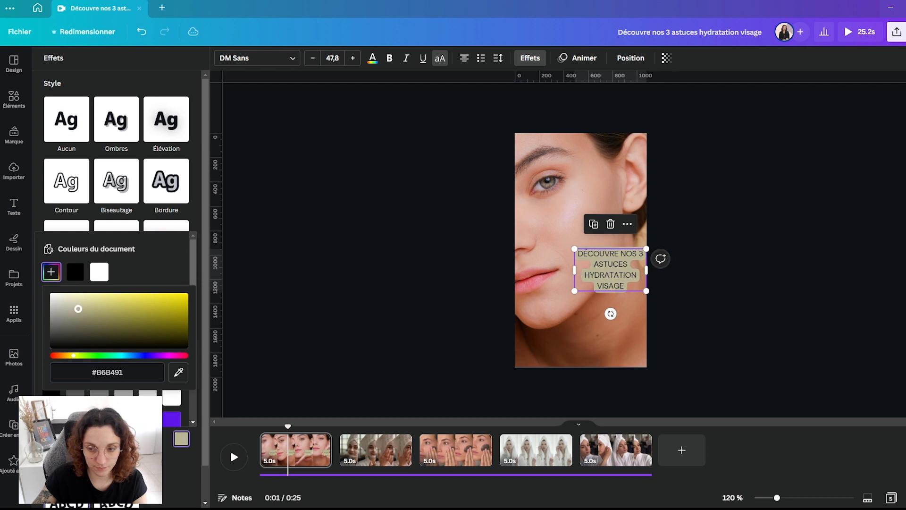
{"action": "left_click_drag", "start_coordinate": [153, 357], "coordinate": [166, 356]}
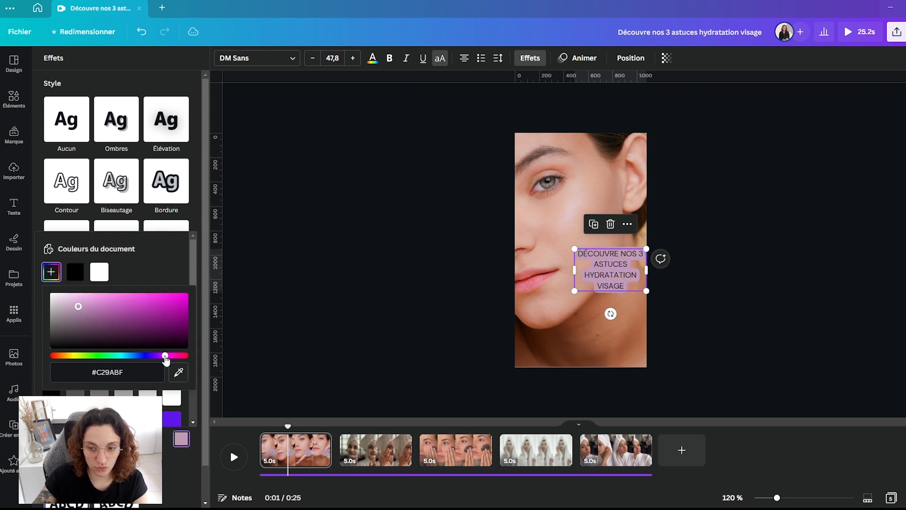
{"action": "left_click_drag", "start_coordinate": [60, 308], "coordinate": [69, 301]}
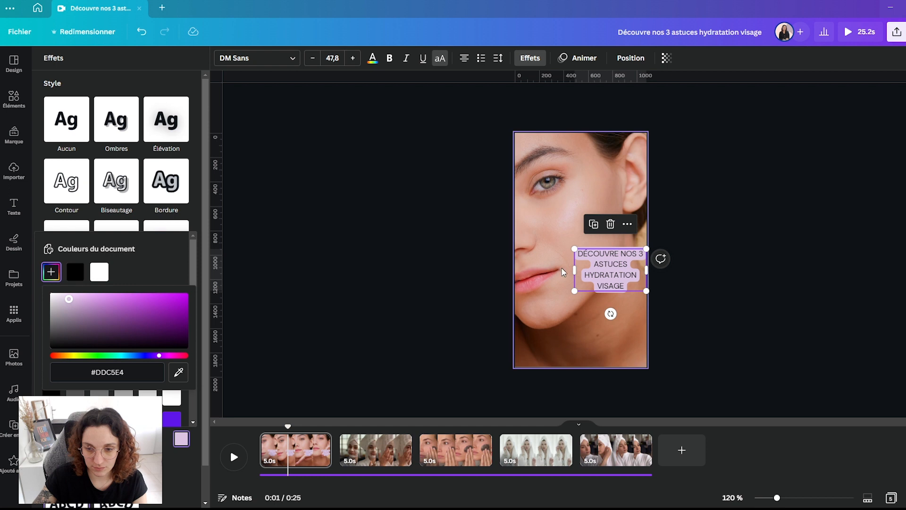
- Widen the title's text box so it wraps onto two lines and move it to the horizontal centre, just below the lips
{"action": "left_click_drag", "start_coordinate": [575, 270], "coordinate": [539, 273]}
{"action": "left_click", "coordinate": [707, 323]}
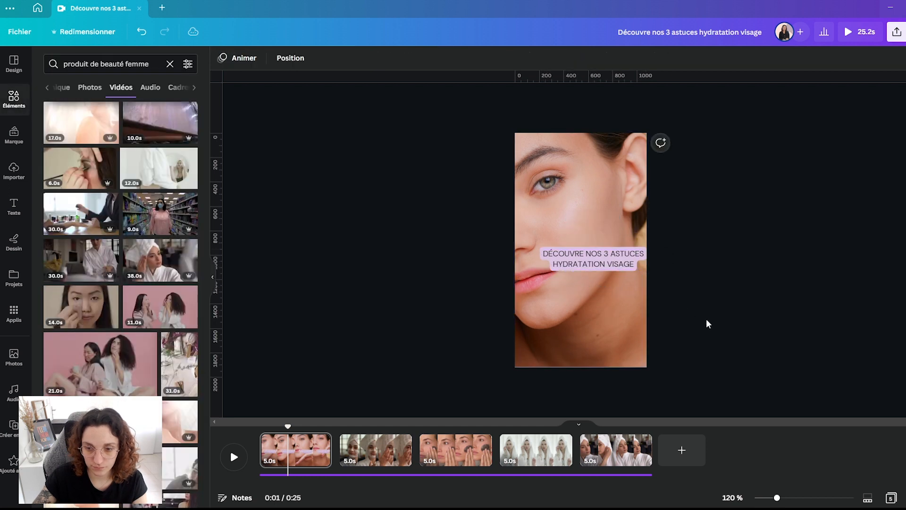
{"action": "left_click_drag", "start_coordinate": [606, 266], "coordinate": [586, 295]}
{"action": "left_click", "coordinate": [611, 335]}
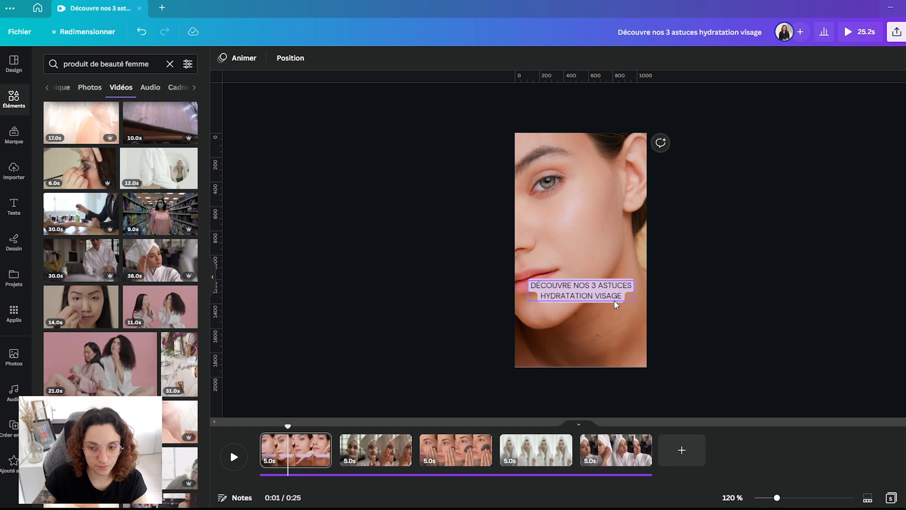
- Add the text "UTILISE UN SOIN PLUS RICHE LE SOIR" to the second page
{"action": "left_click", "coordinate": [380, 454]}
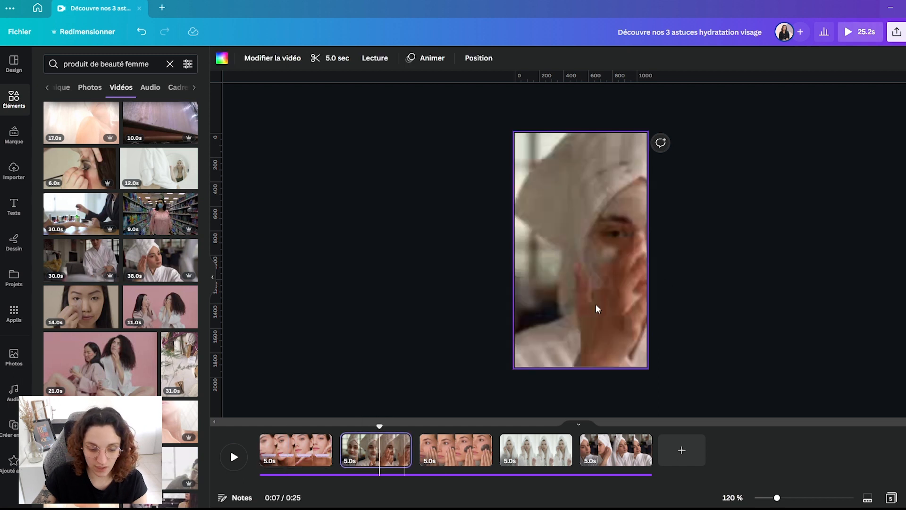
{"action": "key", "text": "t"}
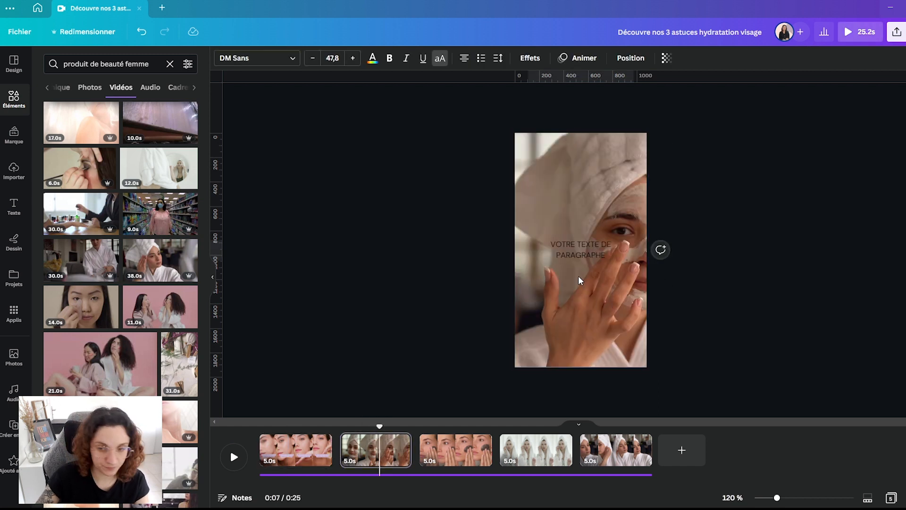
{"action": "double_click", "coordinate": [587, 254]}
{"action": "type", "text": "NE"}
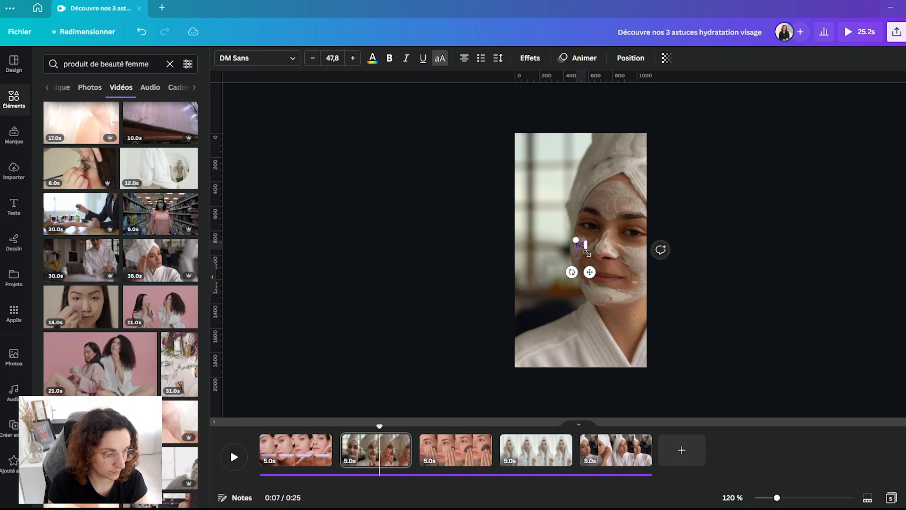
{"action": "key", "text": "BackSpace"}
{"action": "key", "text": "BackSpace"}
{"action": "type", "text": "UTILISE UN SOIN PLUS RICHE LE SOIR"}
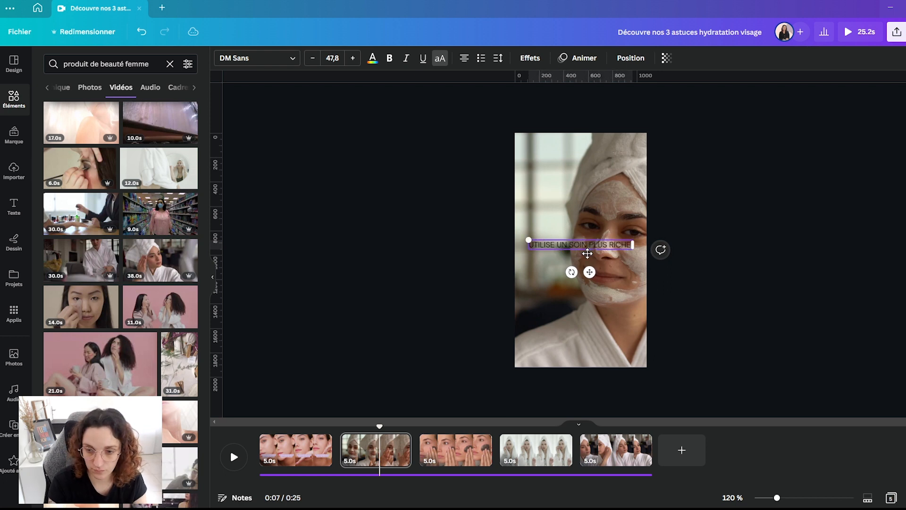
- Copy the first page title's style onto the second page's caption and move that caption to the lower part of the page
{"action": "left_click", "coordinate": [300, 461]}
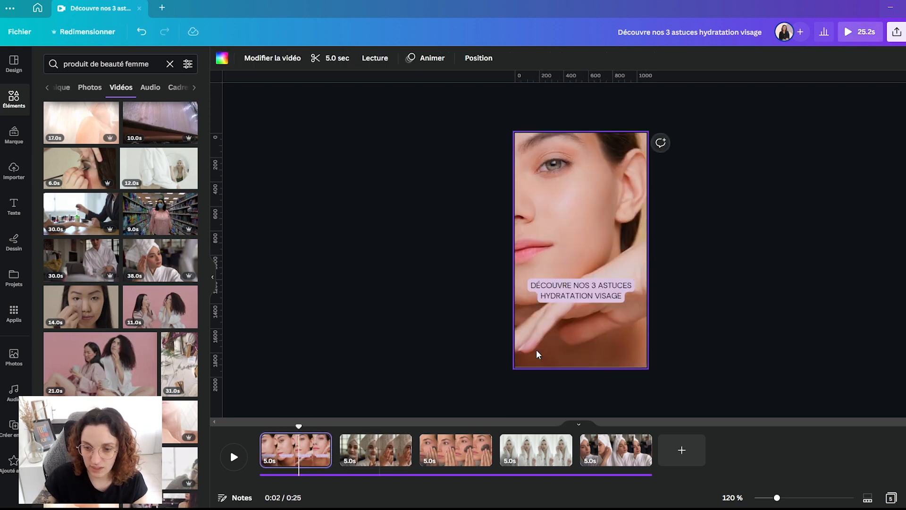
{"action": "left_click", "coordinate": [565, 296]}
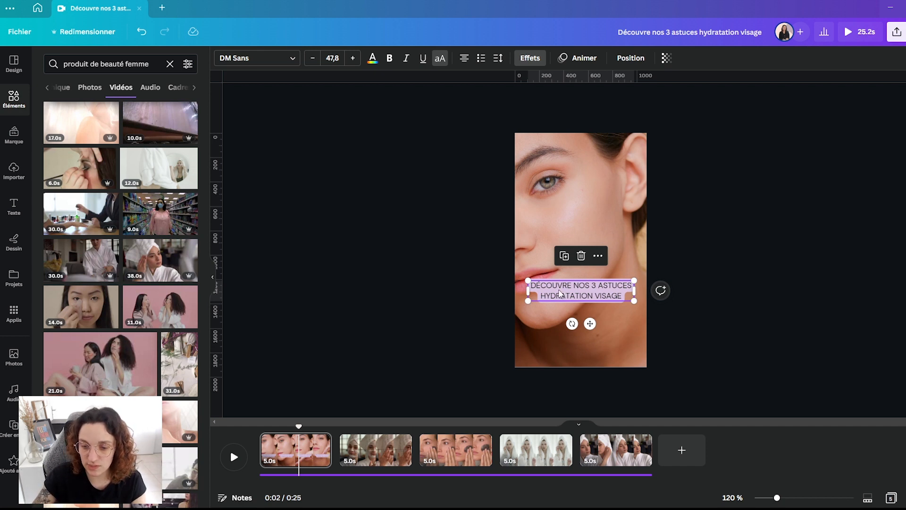
{"action": "right_click", "coordinate": [560, 294]}
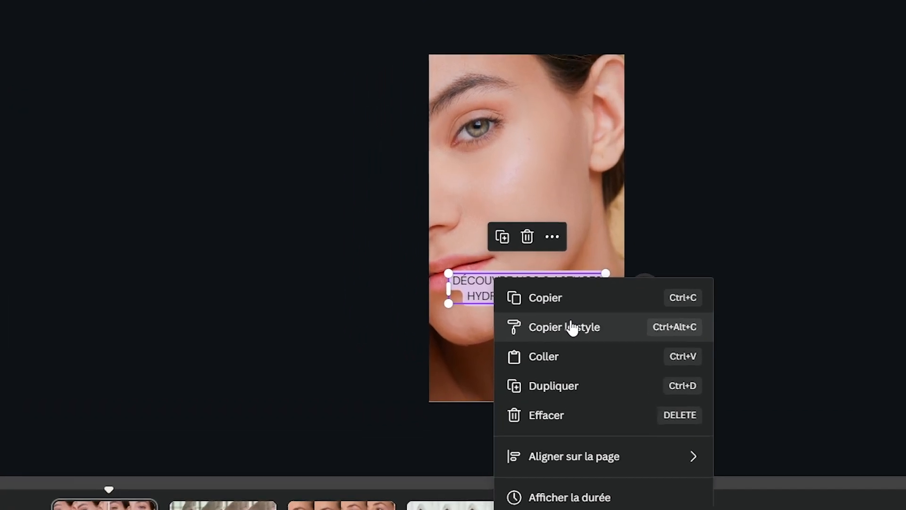
{"action": "left_click", "coordinate": [562, 342]}
{"action": "left_click", "coordinate": [376, 449]}
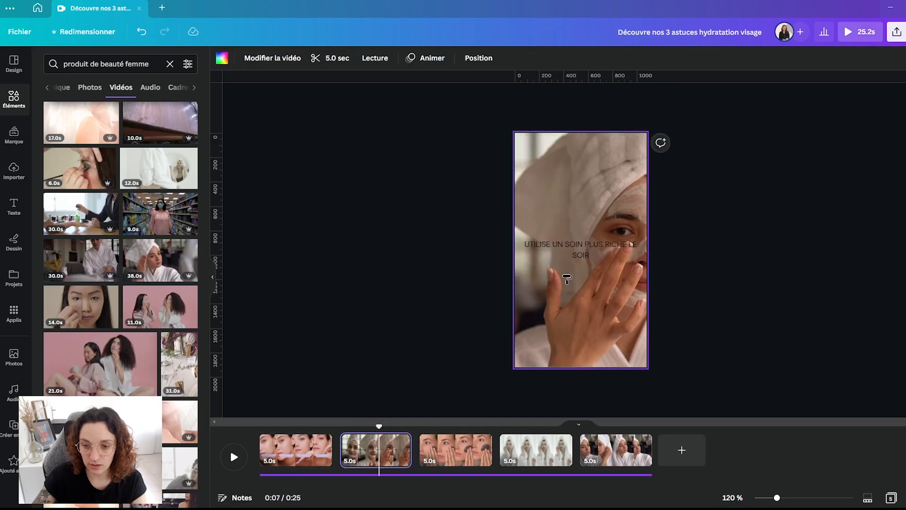
{"action": "left_click", "coordinate": [578, 249]}
{"action": "mouse_move", "coordinate": [645, 251]}
{"action": "left_mouse_down"}
{"action": "mouse_move", "coordinate": [588, 252]}
{"action": "mouse_move", "coordinate": [589, 346]}
{"action": "left_mouse_up"}
- Add the text "EXFOLIE RÉGULIÈREMENT TA PEAU" to the third page
{"action": "left_click", "coordinate": [459, 450]}
{"action": "type", "text": "tEXFOLIE R"}
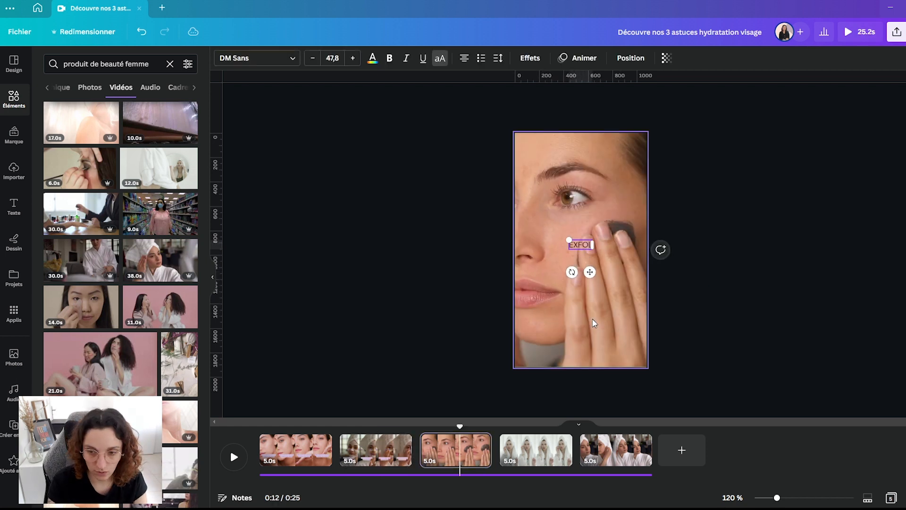
{"action": "type", "text": "ÉGULIÈREMENT TA PEAU"}
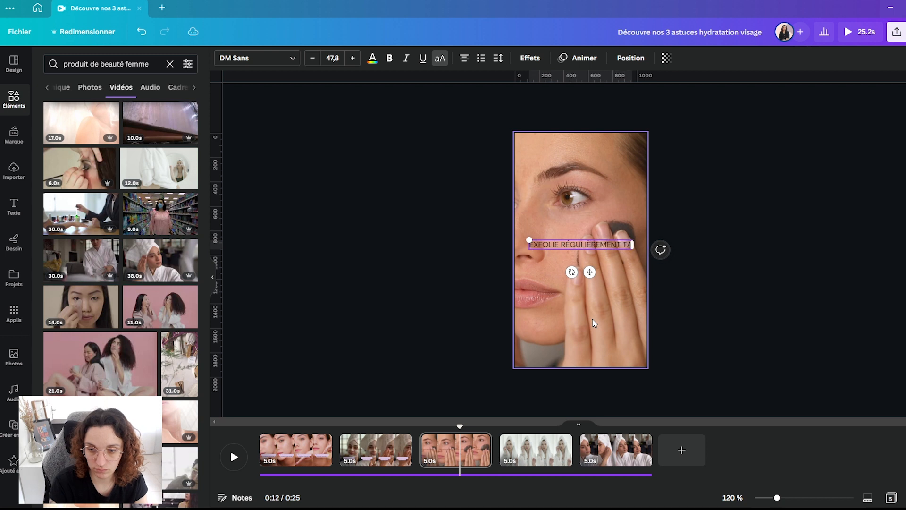
- Copy the second page caption's style onto the third page's caption and move that caption to the lower centre
{"action": "left_click", "coordinate": [356, 453]}
{"action": "right_click", "coordinate": [581, 317]}
{"action": "left_click", "coordinate": [590, 320]}
{"action": "left_click", "coordinate": [461, 451]}
{"action": "left_click", "coordinate": [576, 245]}
{"action": "left_click_drag", "start_coordinate": [643, 245], "coordinate": [605, 308]}
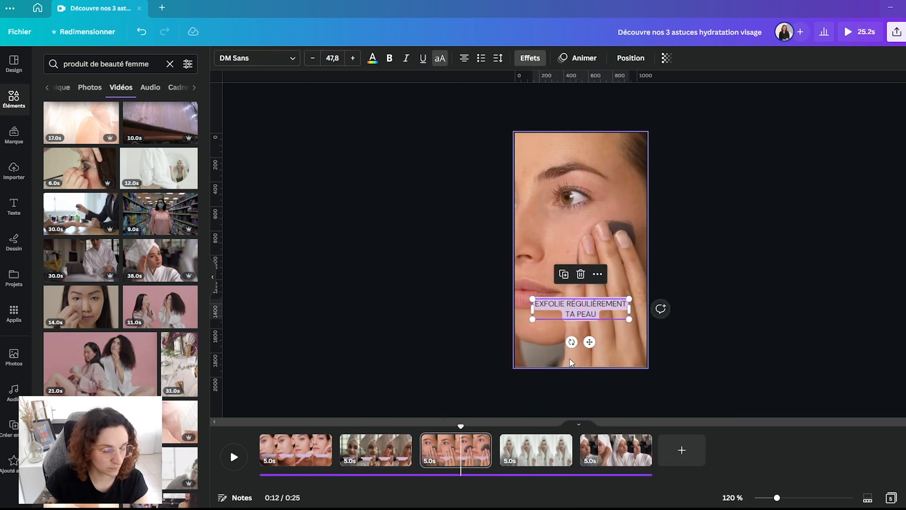
- Add "NETTOIE TOUJOURS TA PEAU AVANT D'APPLIQUER LES SOINS" low on the fourth page and give it the third page caption's style
{"action": "left_click", "coordinate": [539, 451]}
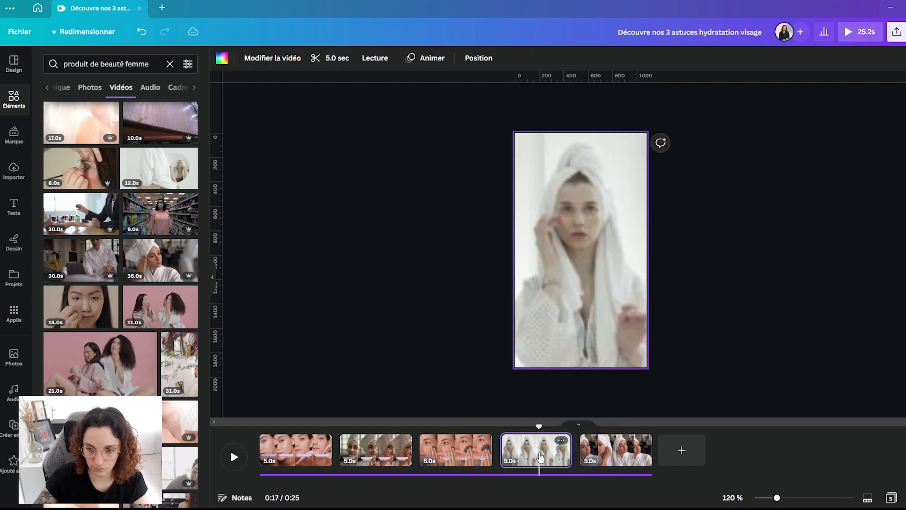
{"action": "key", "text": "ctrl+v"}
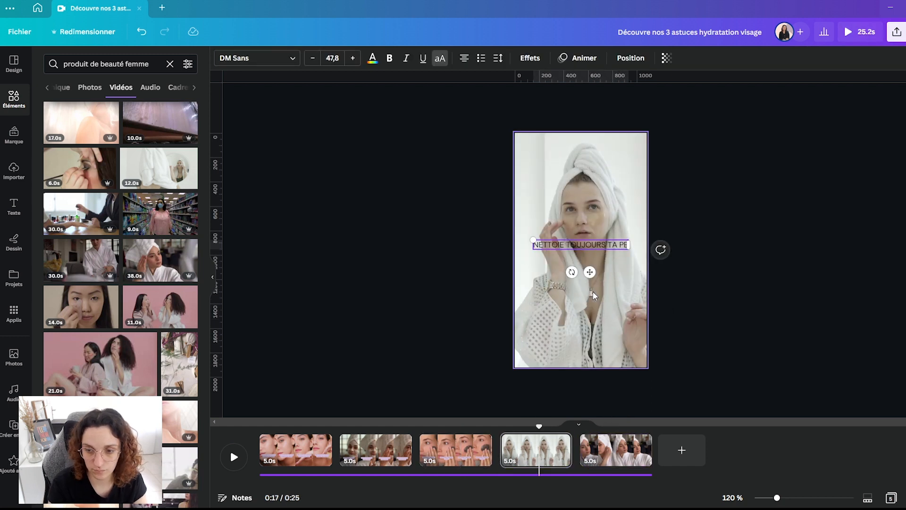
{"action": "type", "text": "APPLIQUER LES SOINS"}
{"action": "left_click", "coordinate": [593, 290]}
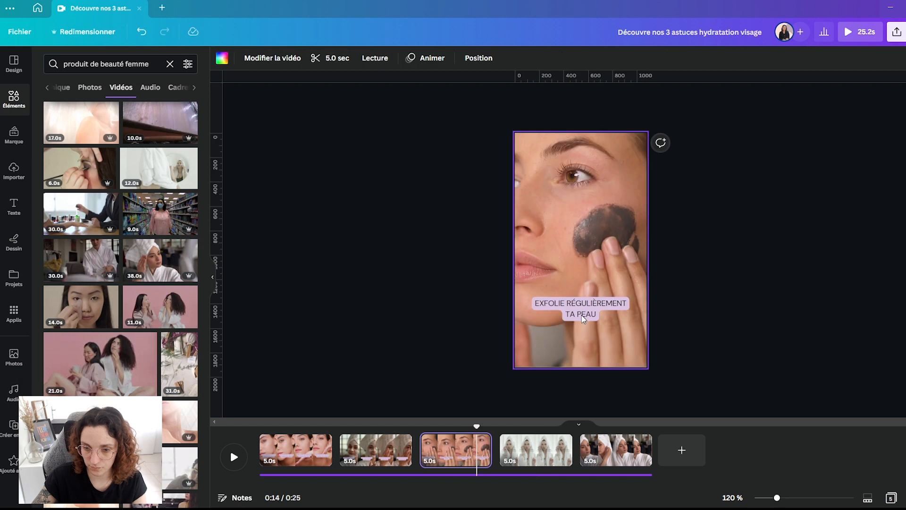
{"action": "left_click", "coordinate": [580, 249]}
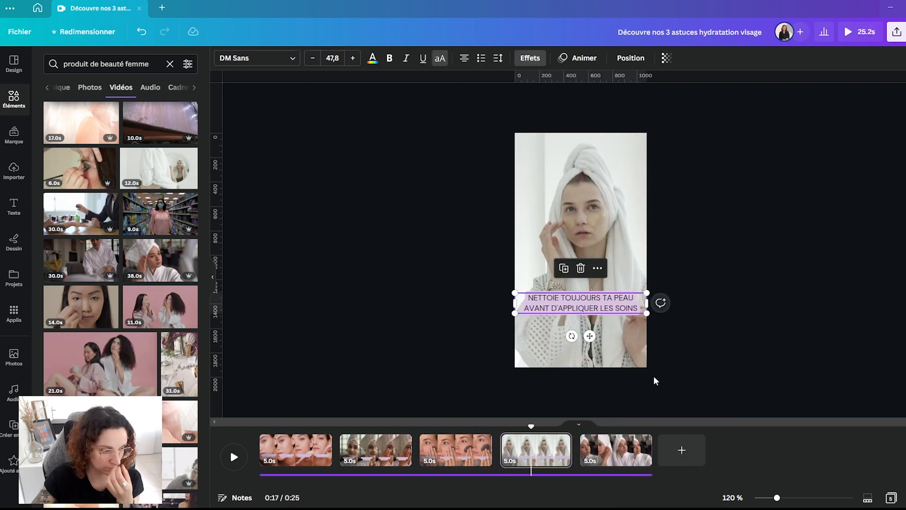
- Add the text "SI TU VEUX UNE PEAU DE PÊCHE" to the fifth page and place it at the lower centre
{"action": "left_click", "coordinate": [628, 448]}
{"action": "key", "text": "ctrl+v"}
{"action": "type", "text": "SI TU VEUX UNE PEAU DE PÊCHE"}
{"action": "left_click_drag", "start_coordinate": [639, 244], "coordinate": [587, 312]}
- Copy the fourth page caption's style onto the fifth page's caption
{"action": "left_click", "coordinate": [546, 449]}
{"action": "right_click", "coordinate": [565, 304]}
{"action": "left_click", "coordinate": [594, 311]}
{"action": "left_click", "coordinate": [600, 448]}
- Search the graphic elements for "emoji peche" and look through the results
{"action": "left_click", "coordinate": [170, 64]}
{"action": "type", "text": "emoji peche"}
{"action": "key", "text": "Return"}
{"action": "left_click", "coordinate": [89, 87]}
{"action": "scroll", "coordinate": [141, 226], "scroll_direction": "down", "scroll_amount": 5}
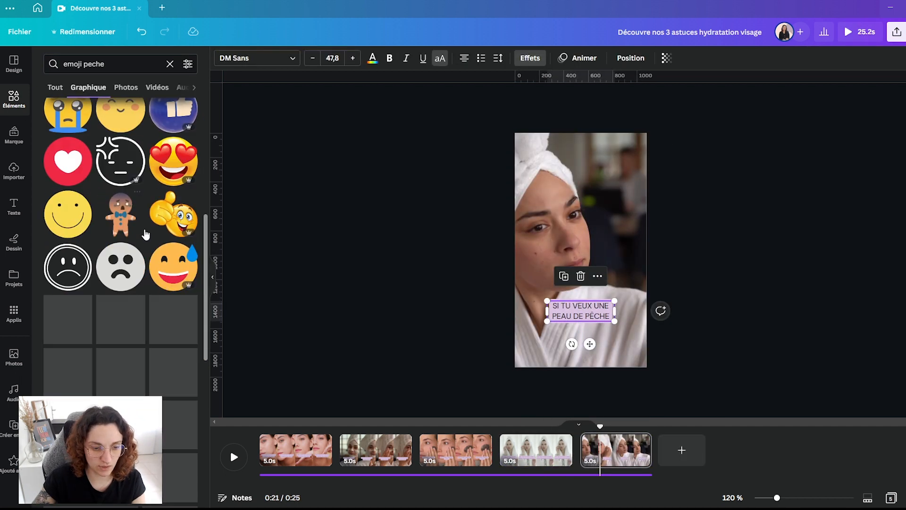
- Search for "emoji peach", add the plain orange peach to the fifth page, and place it small and tilted at the caption's upper-right corner
{"action": "scroll", "coordinate": [133, 213], "scroll_direction": "up", "scroll_amount": 5}
{"action": "left_click_drag", "start_coordinate": [106, 63], "coordinate": [88, 64]}
{"action": "type", "text": "each"}
{"action": "key", "text": "Return"}
{"action": "left_click", "coordinate": [119, 228]}
{"action": "left_click_drag", "start_coordinate": [553, 224], "coordinate": [577, 250]}
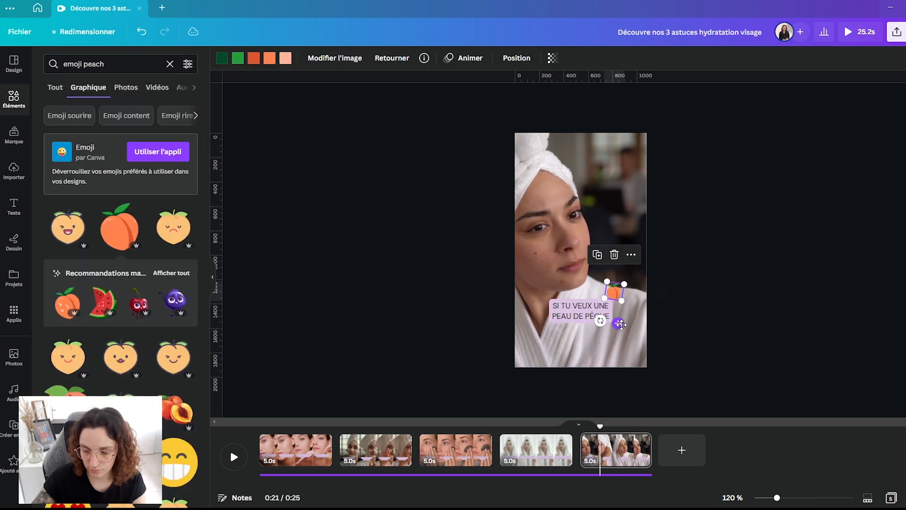
- Play the whole video from the first page to review the clips and captions
{"action": "left_click", "coordinate": [296, 450]}
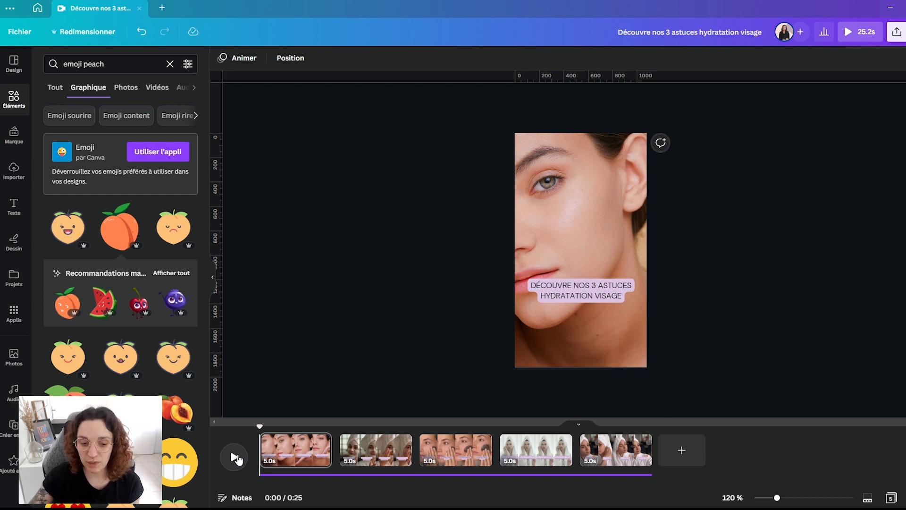
{"action": "left_click", "coordinate": [234, 457]}
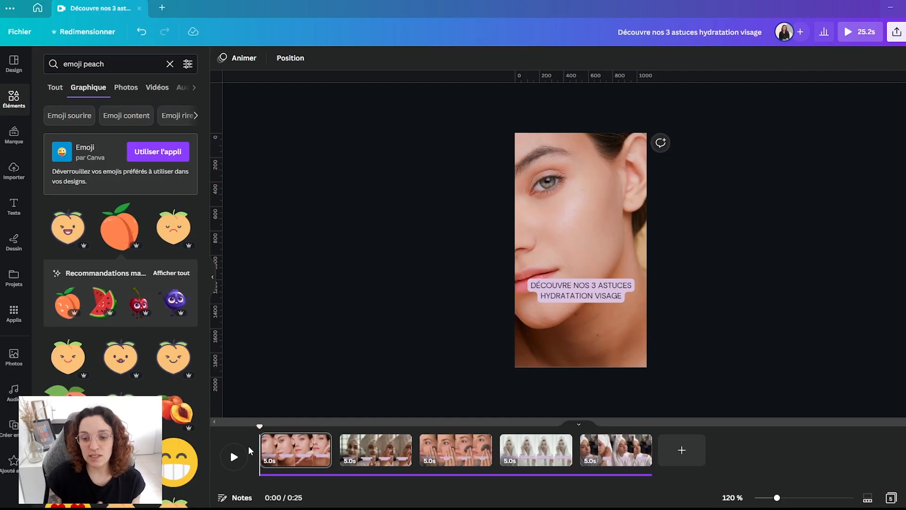
- Apply the Bloc writing animation to the first page's caption, on entry only
{"action": "left_click", "coordinate": [613, 296]}
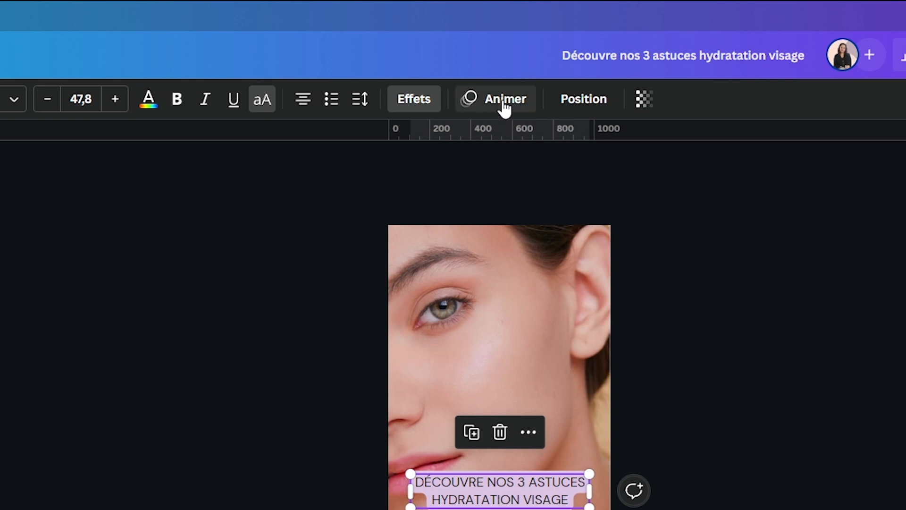
{"action": "left_click", "coordinate": [503, 108]}
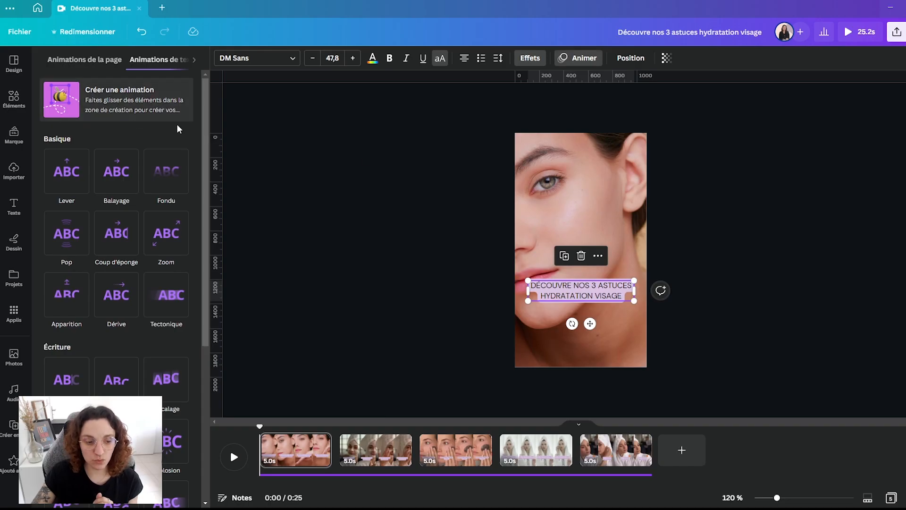
{"action": "scroll", "coordinate": [182, 174], "scroll_direction": "down", "scroll_amount": 5}
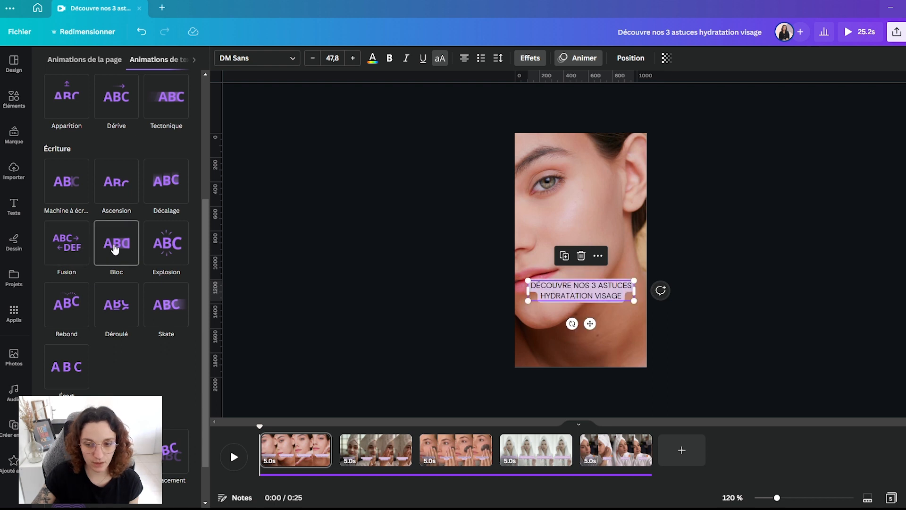
{"action": "left_click", "coordinate": [114, 249]}
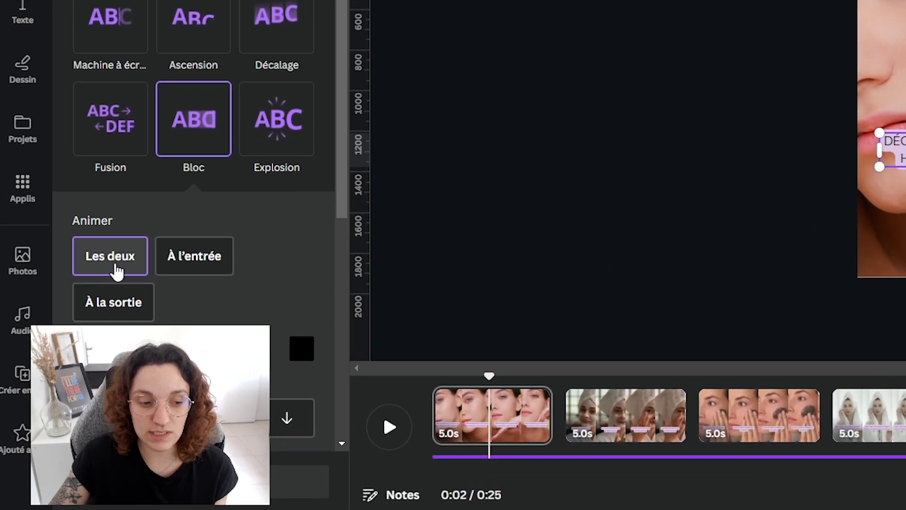
{"action": "left_click", "coordinate": [158, 310]}
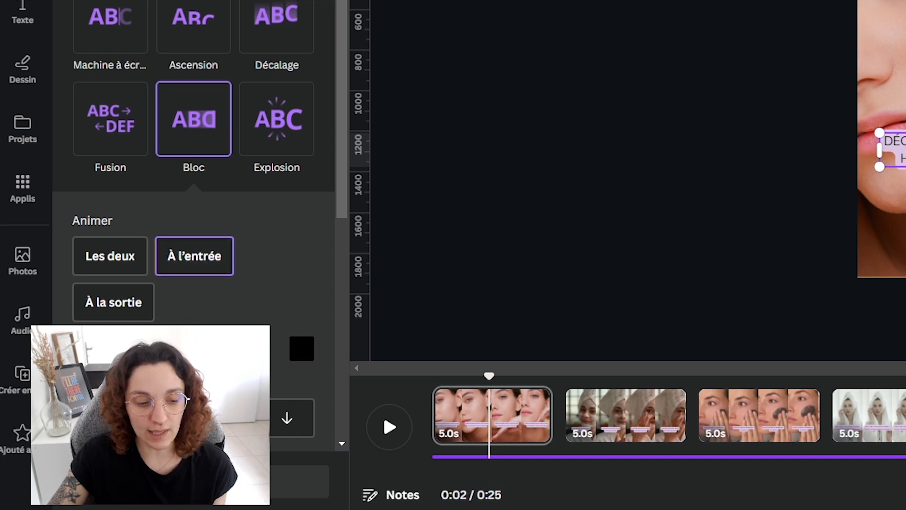
- Set the caption's Bloc animation colour to white and its direction to rightward
{"action": "scroll", "coordinate": [112, 310], "scroll_direction": "down", "scroll_amount": 3}
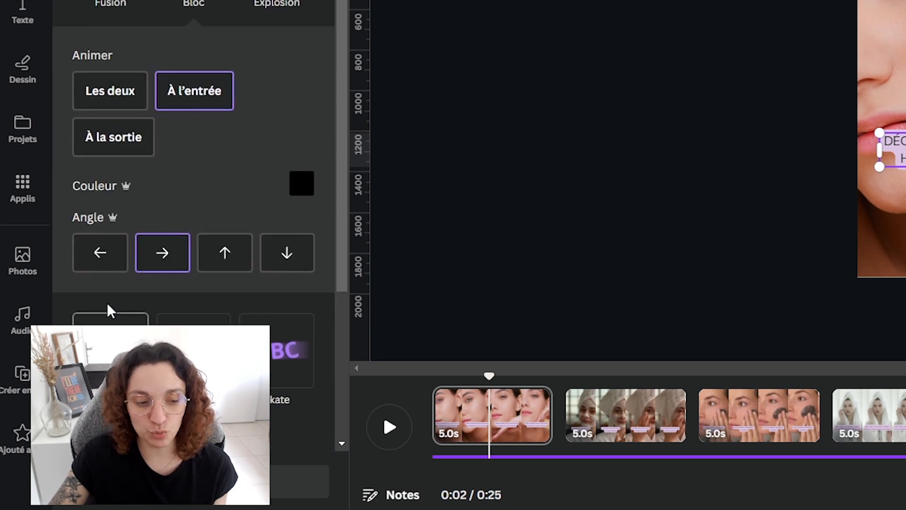
{"action": "left_click", "coordinate": [299, 202]}
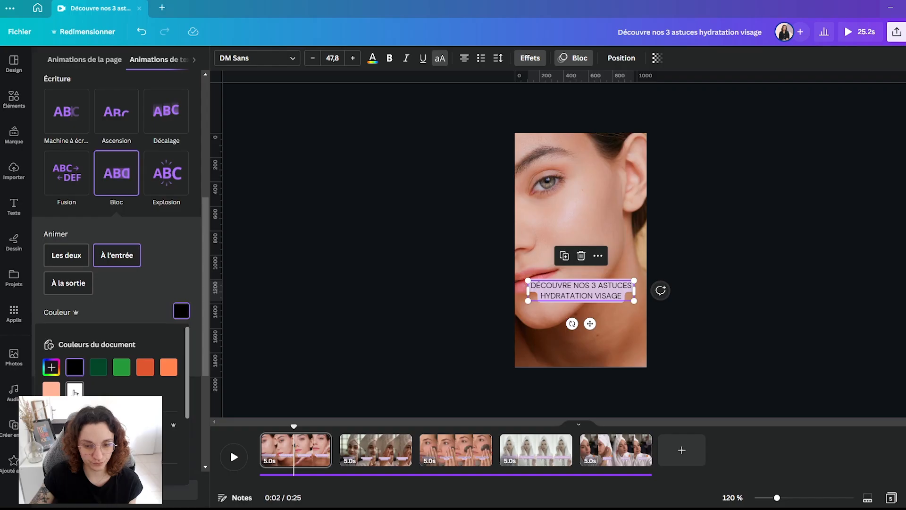
{"action": "left_click", "coordinate": [75, 390]}
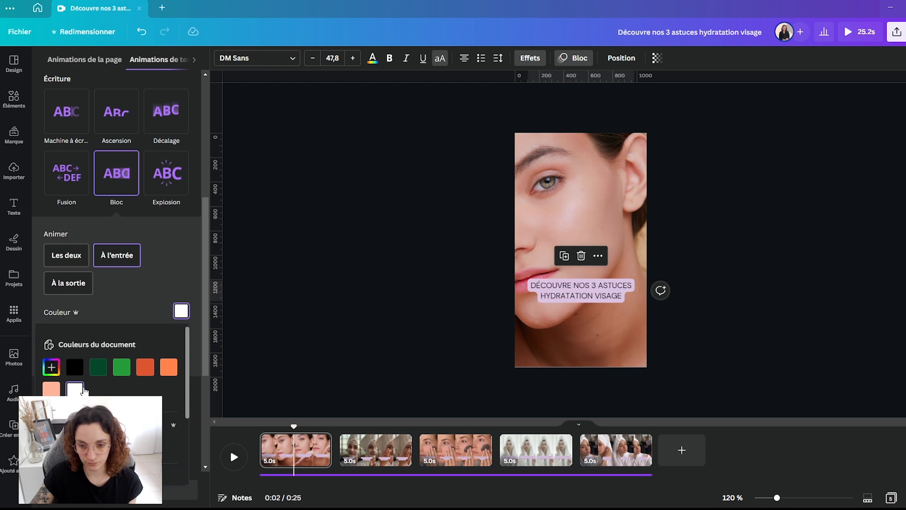
{"action": "left_click", "coordinate": [167, 276]}
{"action": "left_click", "coordinate": [98, 352]}
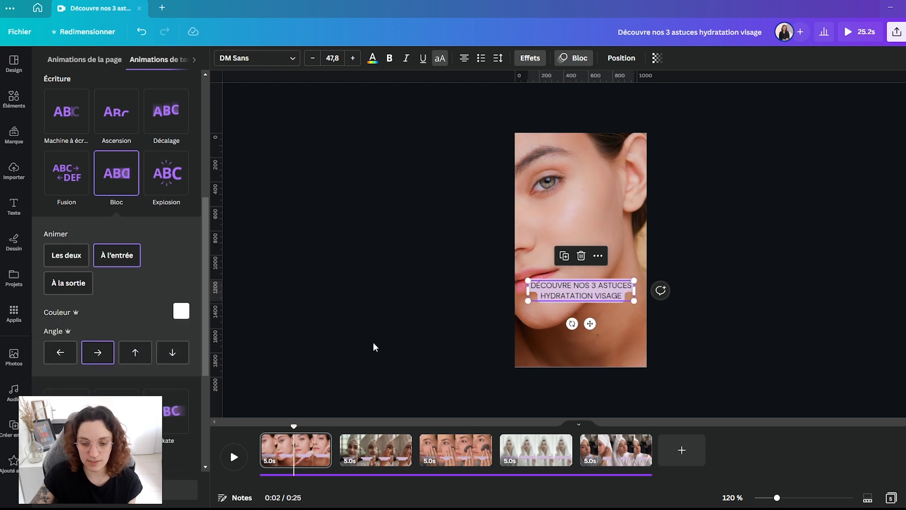
{"action": "key", "text": "Escape"}
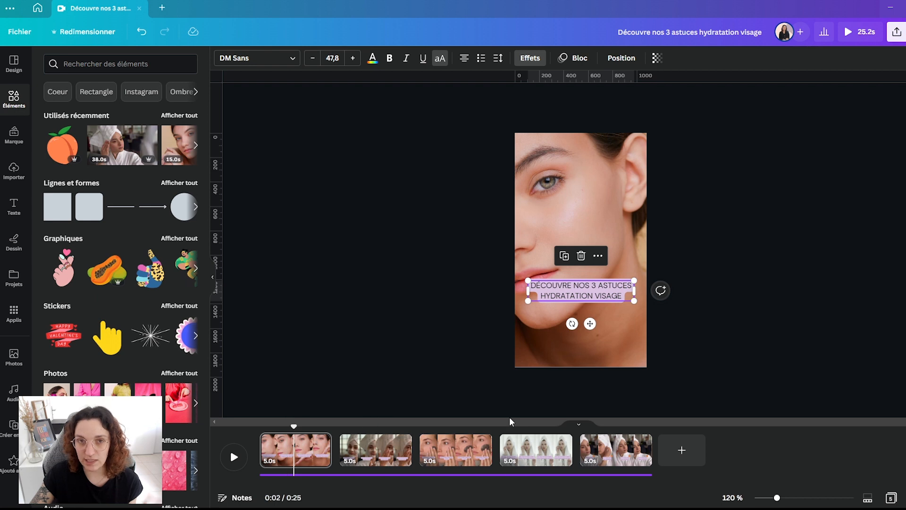
- Bring the fifth page's peach emoji forward one level and give it the Pop animation on entry
{"action": "left_click", "coordinate": [599, 417]}
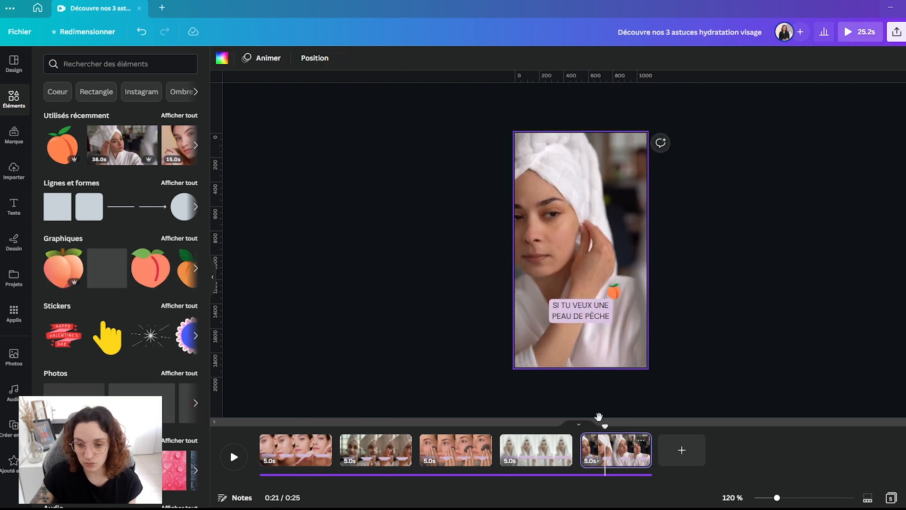
{"action": "left_click", "coordinate": [614, 292]}
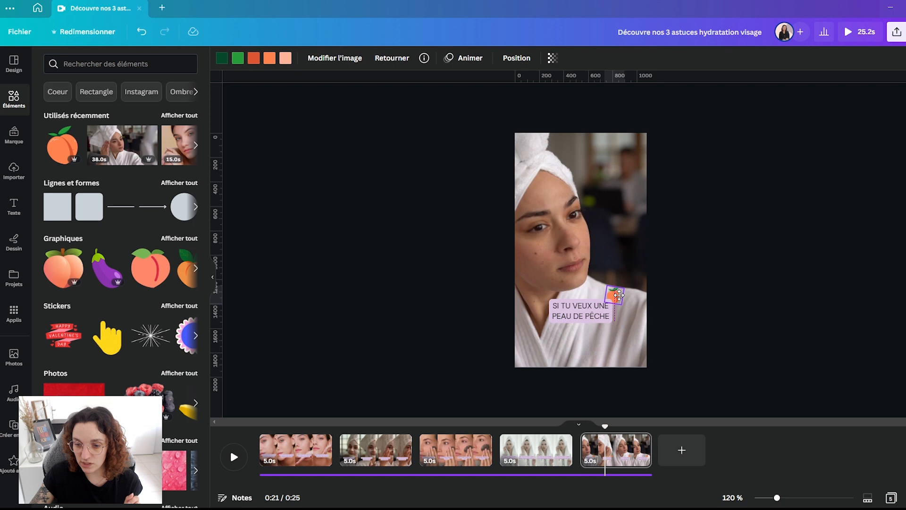
{"action": "left_click", "coordinate": [516, 58]}
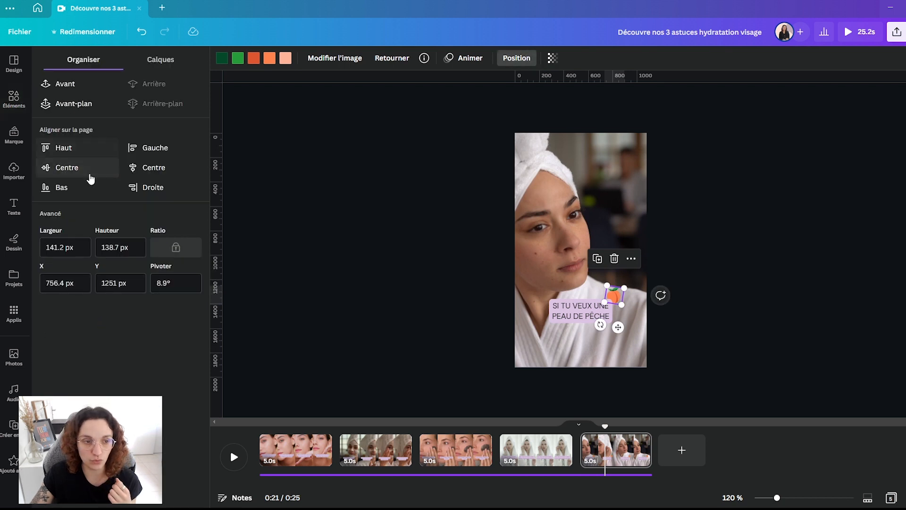
{"action": "left_click", "coordinate": [71, 85]}
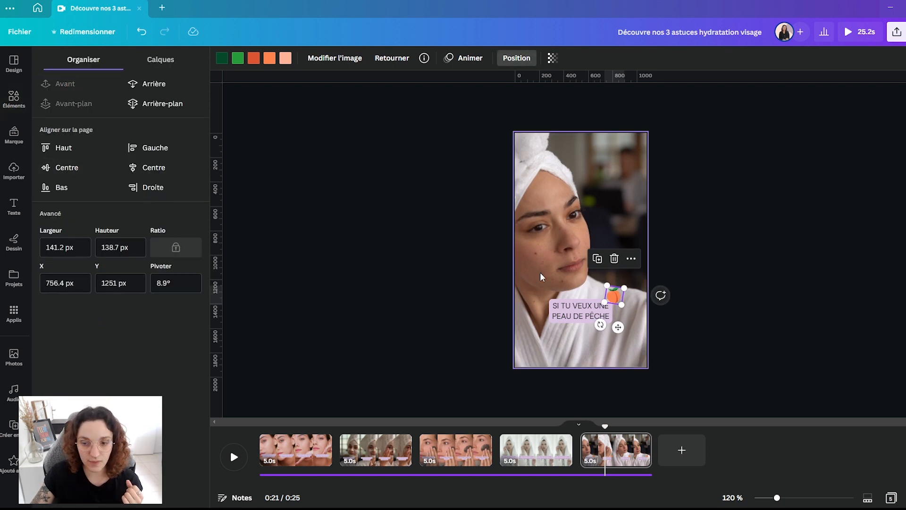
{"action": "left_click", "coordinate": [452, 59]}
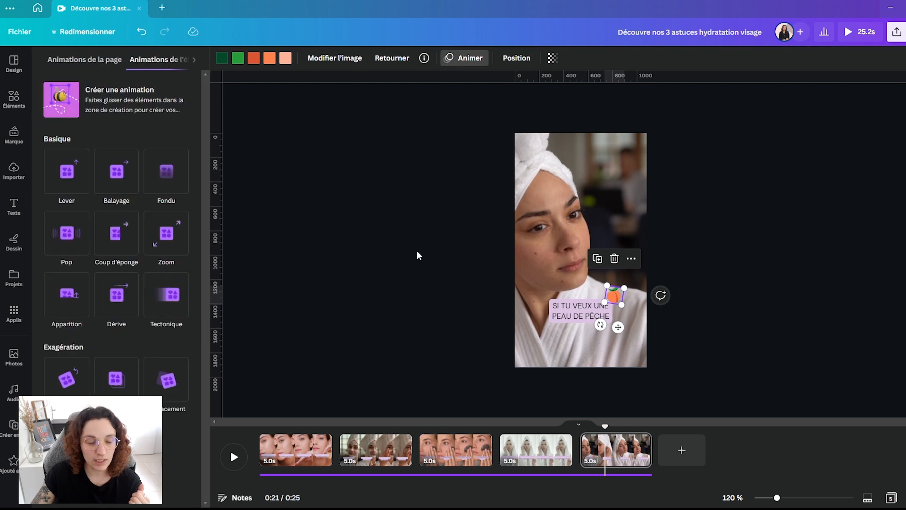
{"action": "left_click", "coordinate": [67, 244]}
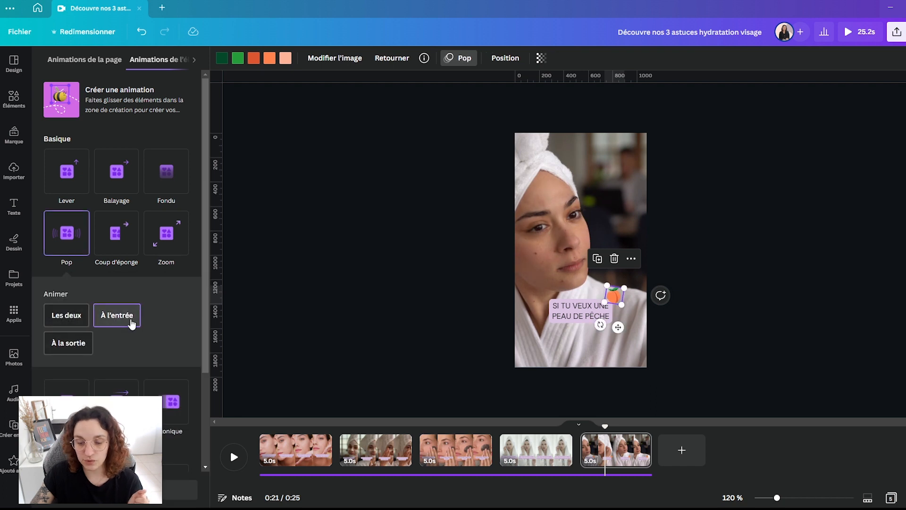
{"action": "left_click", "coordinate": [694, 367]}
- Add a 0.3-second Fondue transition between all pages, starting from the first, and play the video to check it
{"action": "left_click_drag", "start_coordinate": [604, 427], "coordinate": [261, 432]}
{"action": "left_click", "coordinate": [293, 451]}
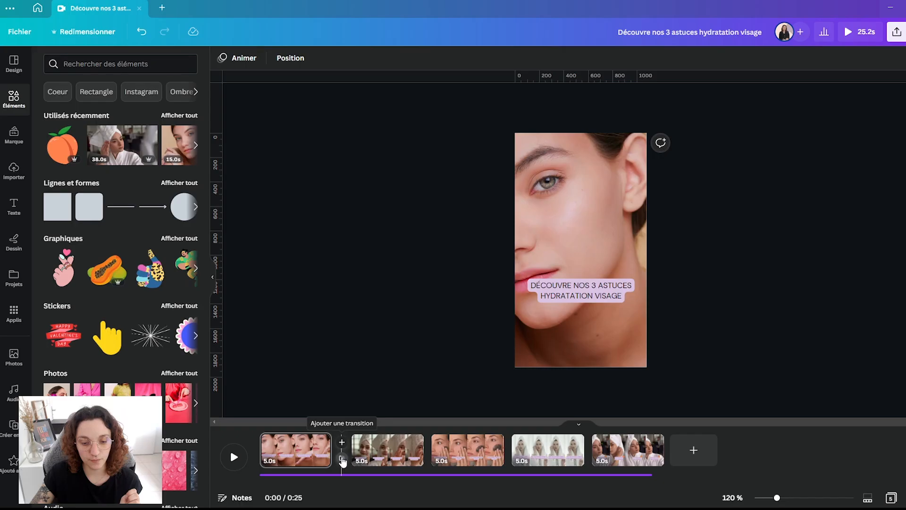
{"action": "left_click", "coordinate": [342, 459]}
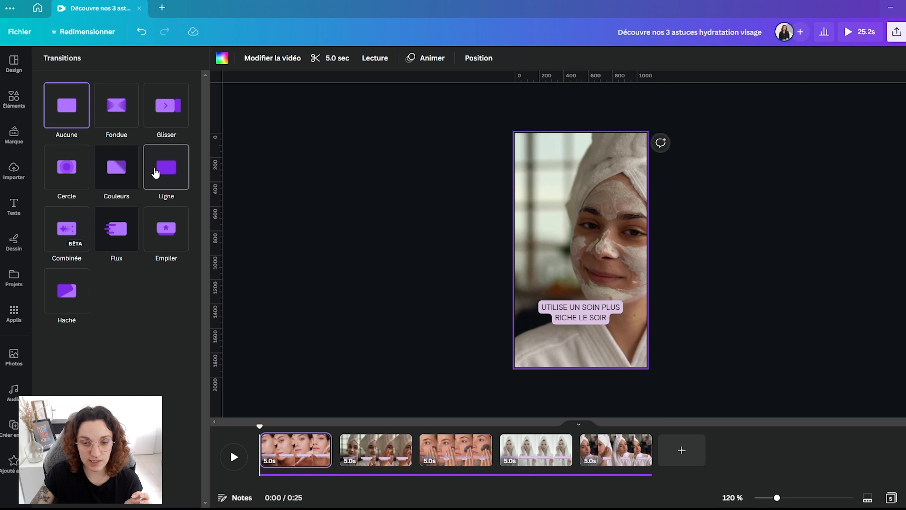
{"action": "left_click", "coordinate": [120, 115]}
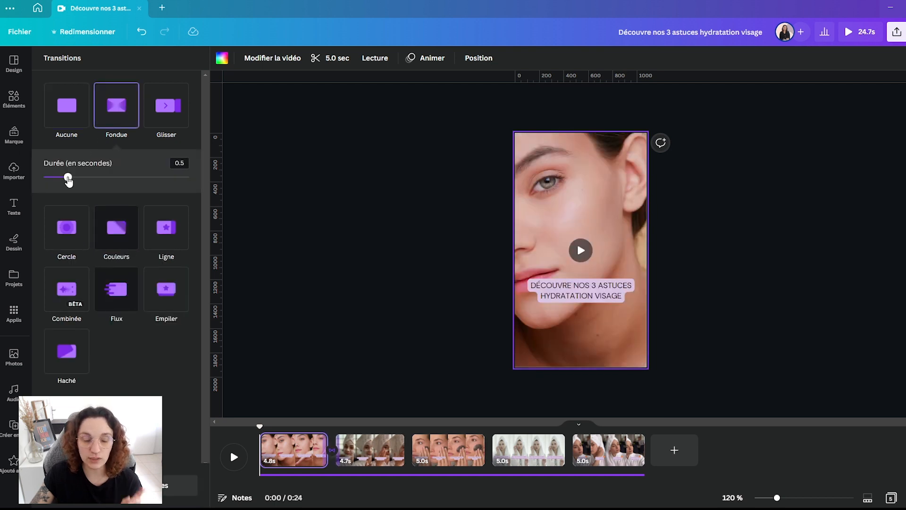
{"action": "left_click_drag", "start_coordinate": [68, 179], "coordinate": [56, 179]}
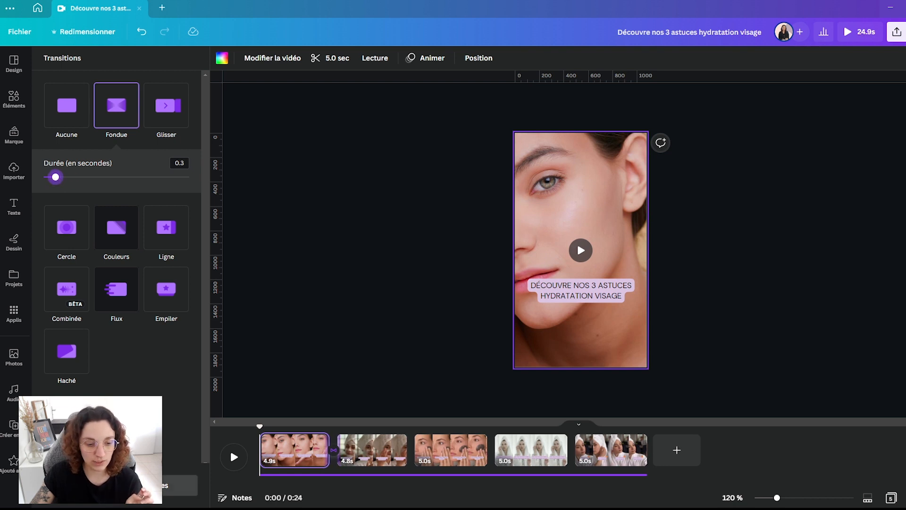
{"action": "left_click", "coordinate": [184, 485]}
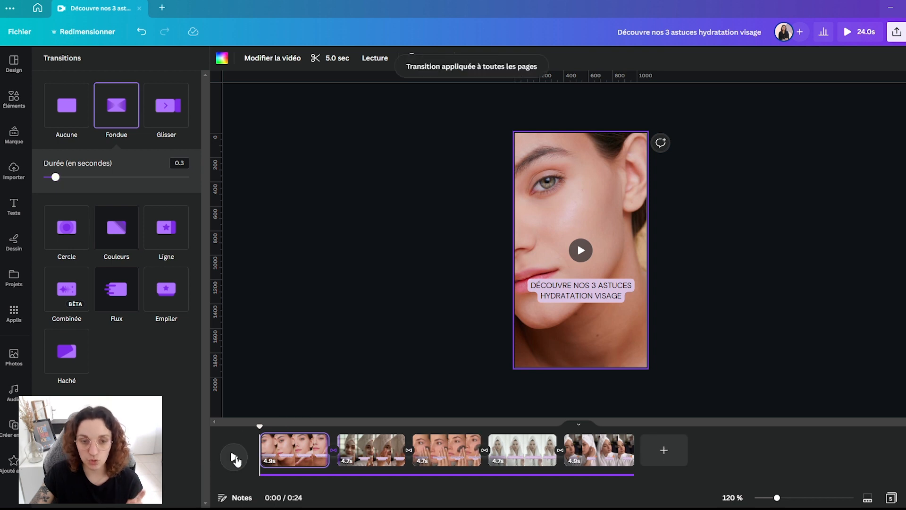
{"action": "left_click", "coordinate": [235, 458]}
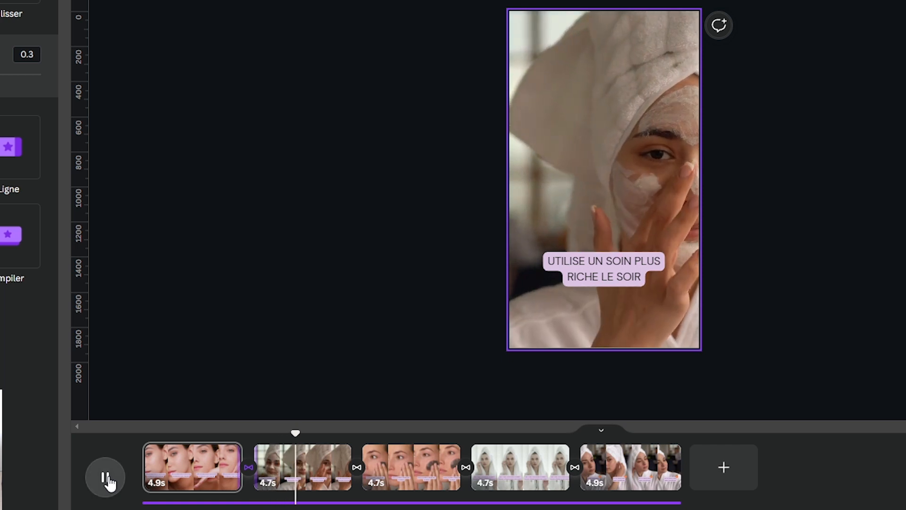
{"action": "left_click", "coordinate": [107, 478]}
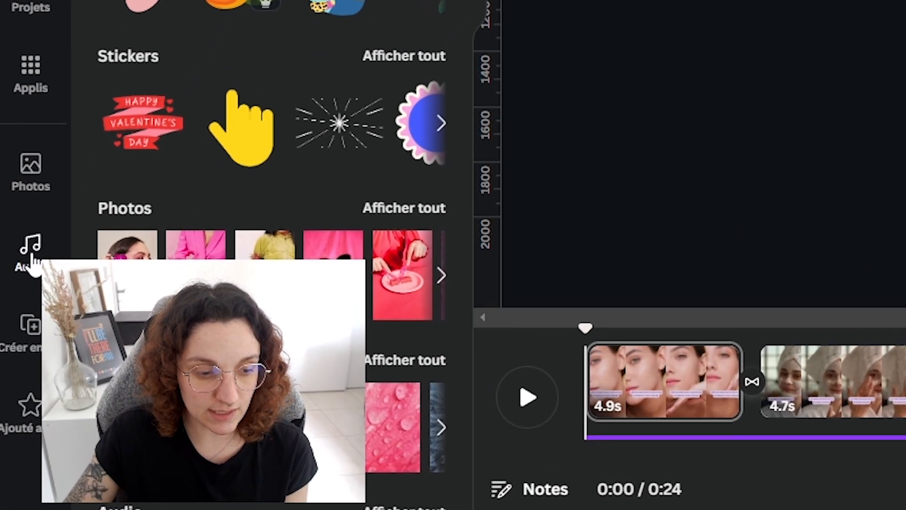
- Preview the recently used audio track Happy Pill and add it to the video
{"action": "left_click", "coordinate": [31, 257]}
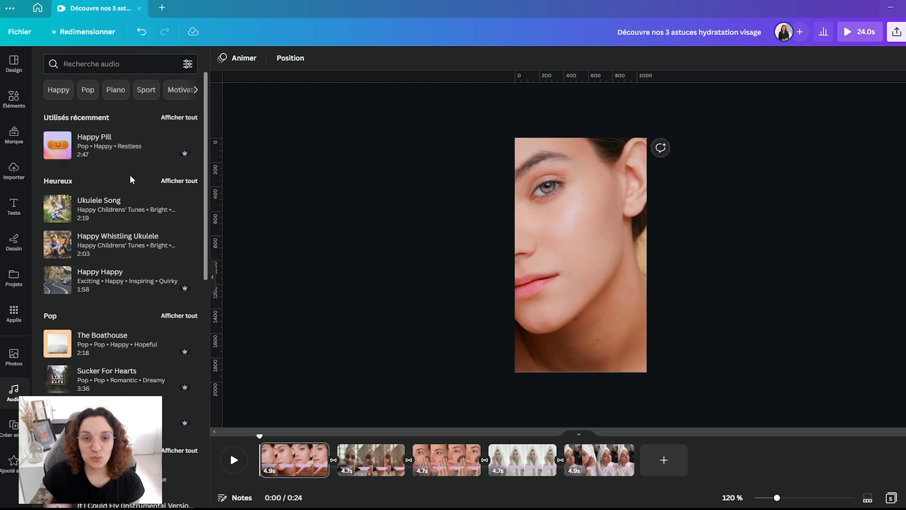
{"action": "left_click", "coordinate": [57, 145]}
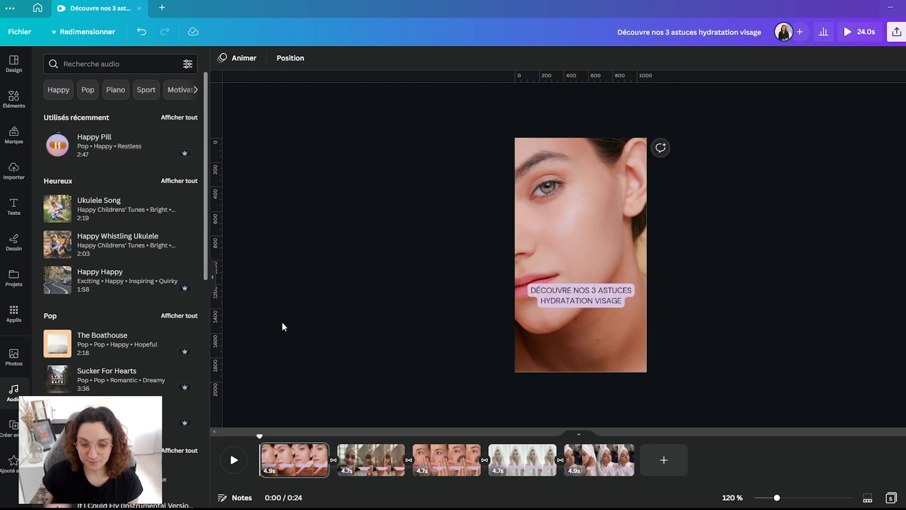
{"action": "left_click", "coordinate": [105, 147]}
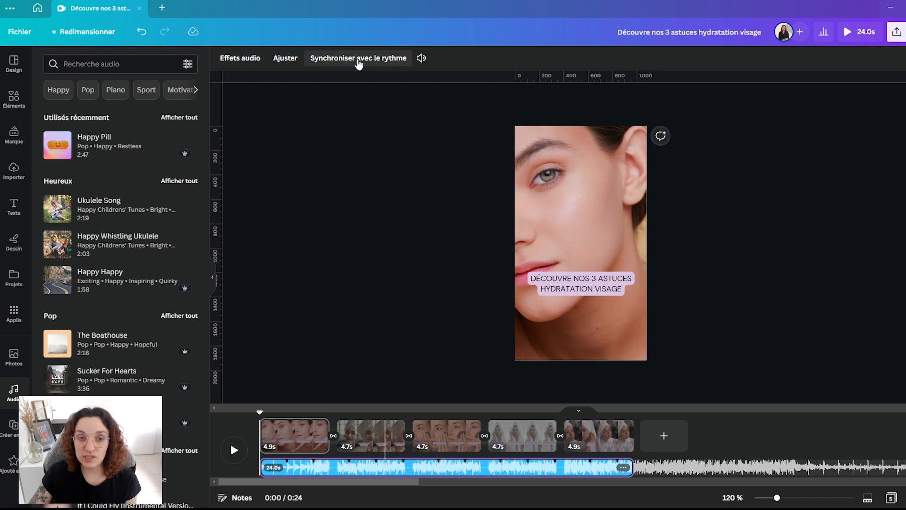
- Synchronise the pages with the rhythm of the Happy Pill track and play the opening of the video
{"action": "left_click", "coordinate": [359, 59]}
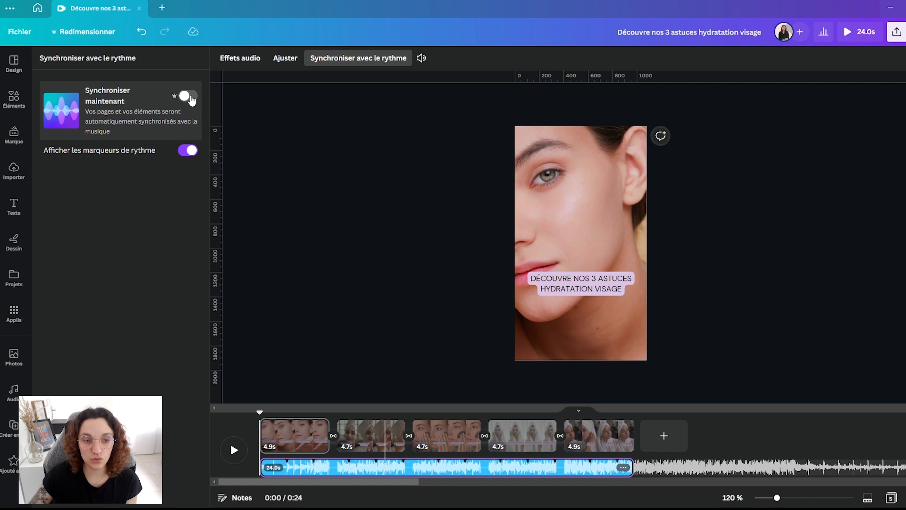
{"action": "left_click", "coordinate": [189, 97]}
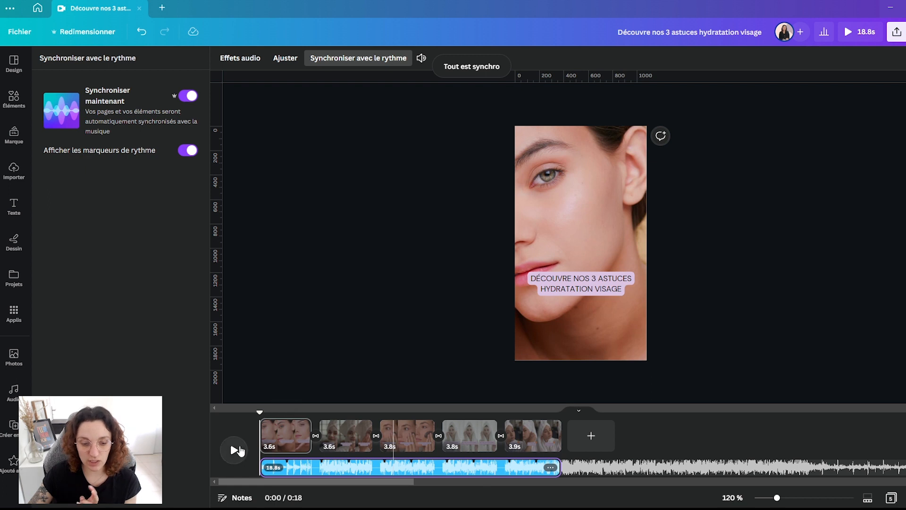
{"action": "left_click", "coordinate": [235, 449]}
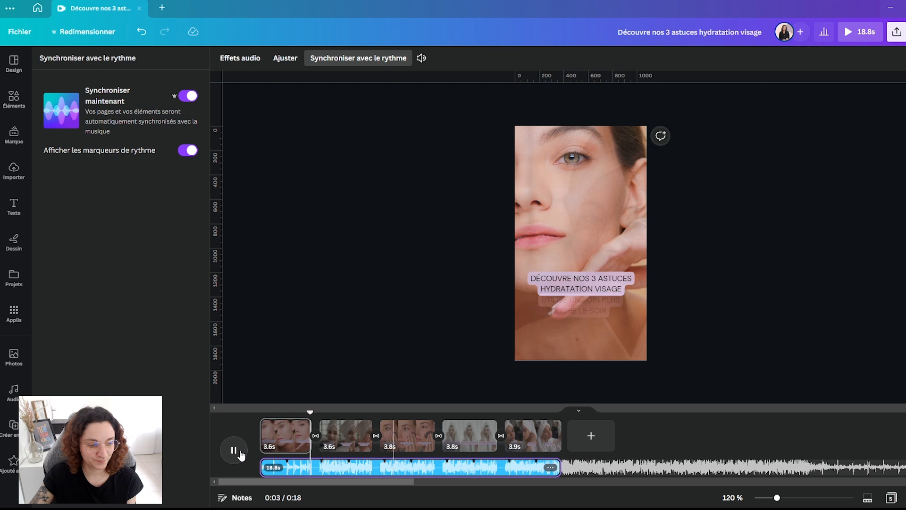
{"action": "left_click", "coordinate": [234, 451]}
- Try splitting the audio track near the second page's start and trimming the beginning of its second part
{"action": "left_click", "coordinate": [285, 432]}
{"action": "right_click", "coordinate": [323, 472]}
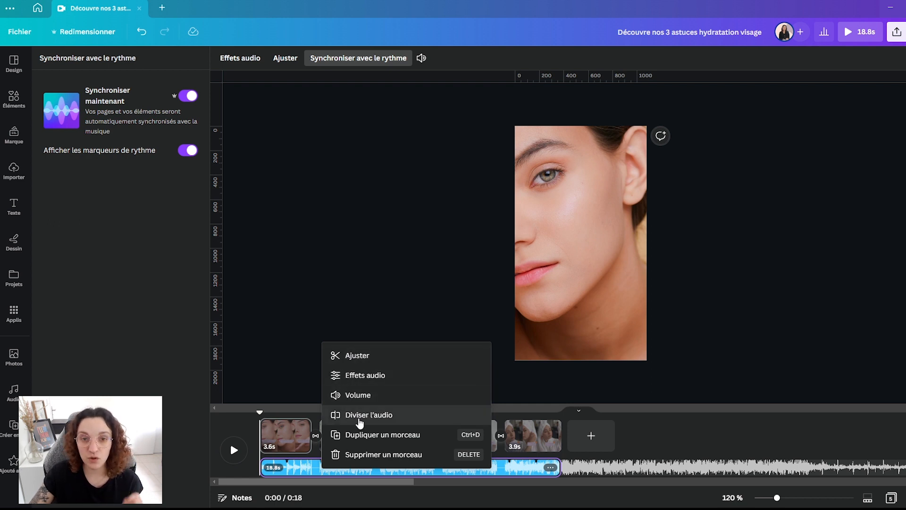
{"action": "left_click", "coordinate": [360, 415]}
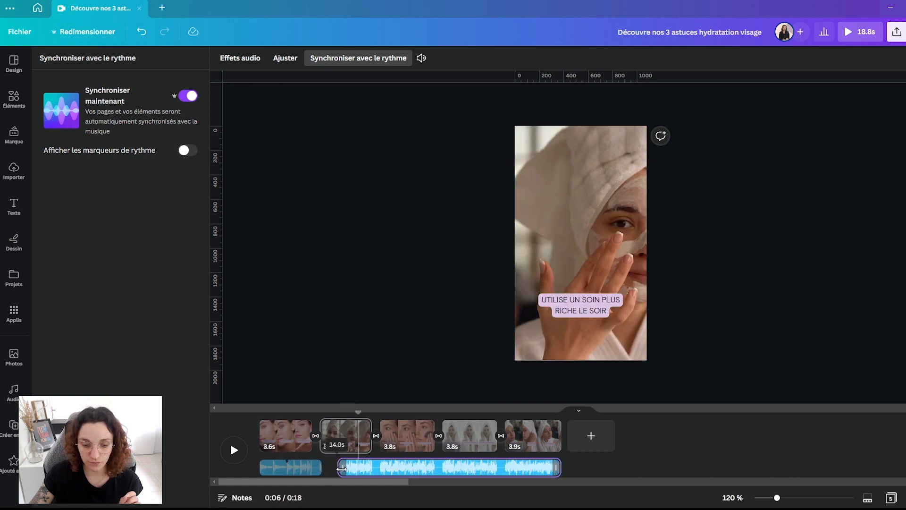
{"action": "left_click_drag", "start_coordinate": [327, 468], "coordinate": [363, 471]}
{"action": "key", "text": "ctrl+z"}
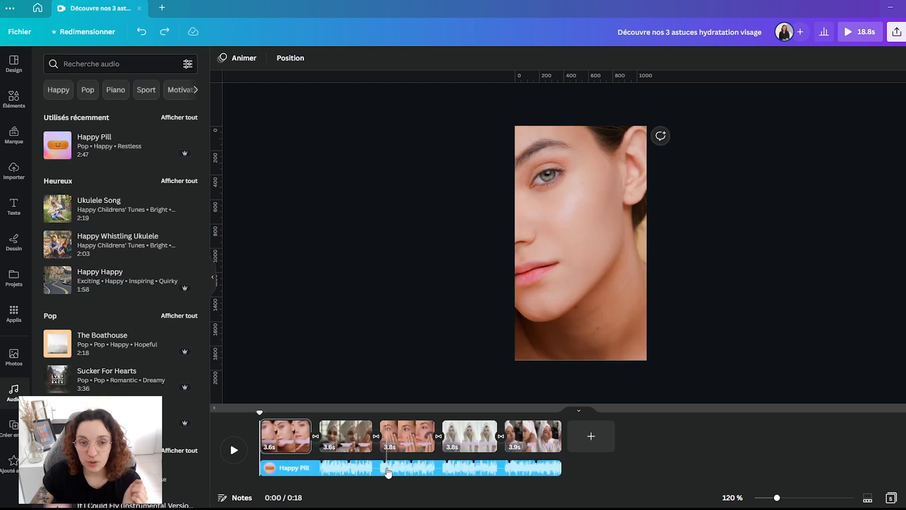
- Delete the Happy Pill track from the video
{"action": "right_click", "coordinate": [388, 473]}
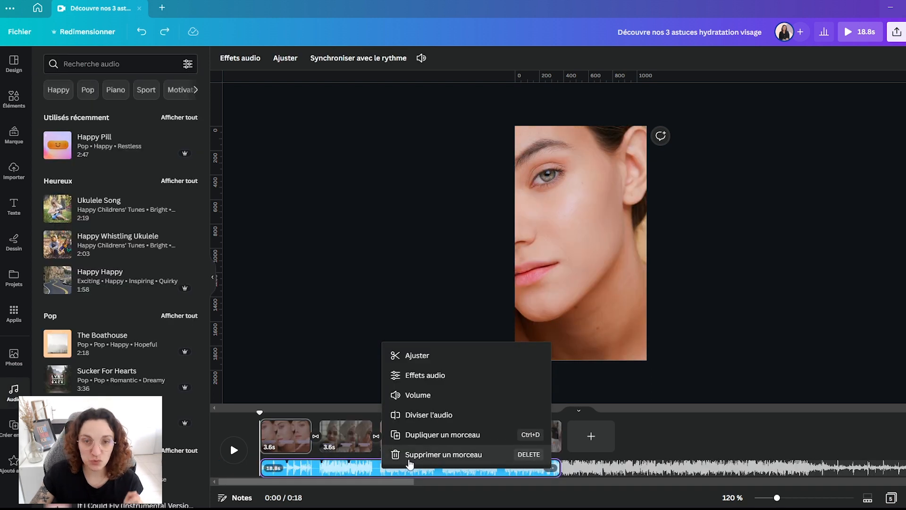
{"action": "left_click", "coordinate": [408, 454]}
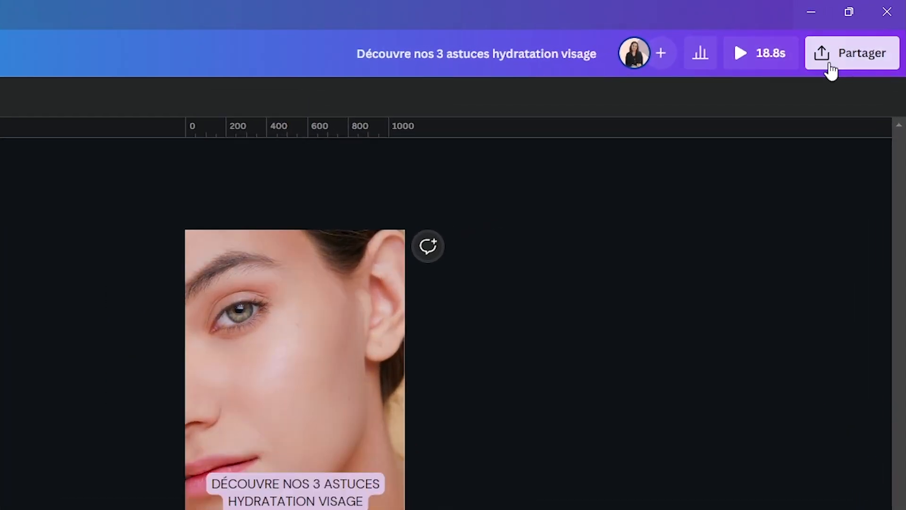
- Open the download settings for exporting the design
{"action": "left_click", "coordinate": [830, 66]}
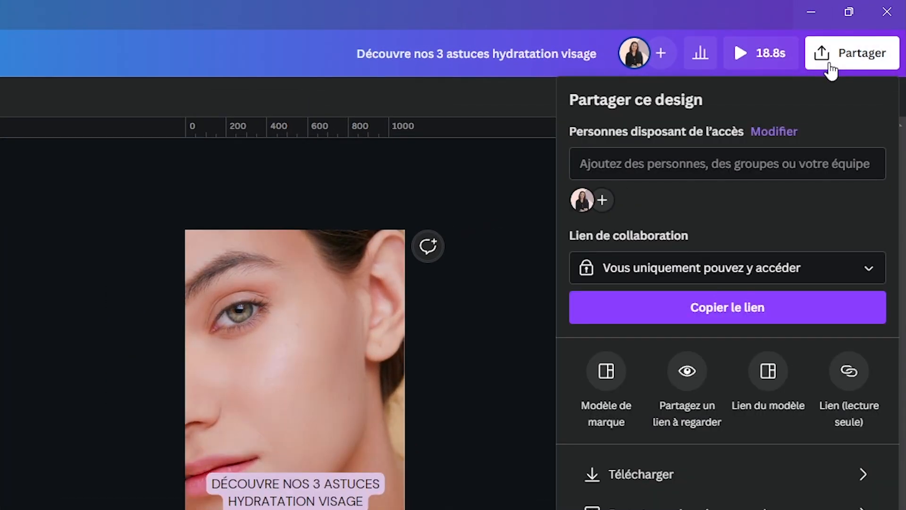
{"action": "left_click", "coordinate": [645, 486]}
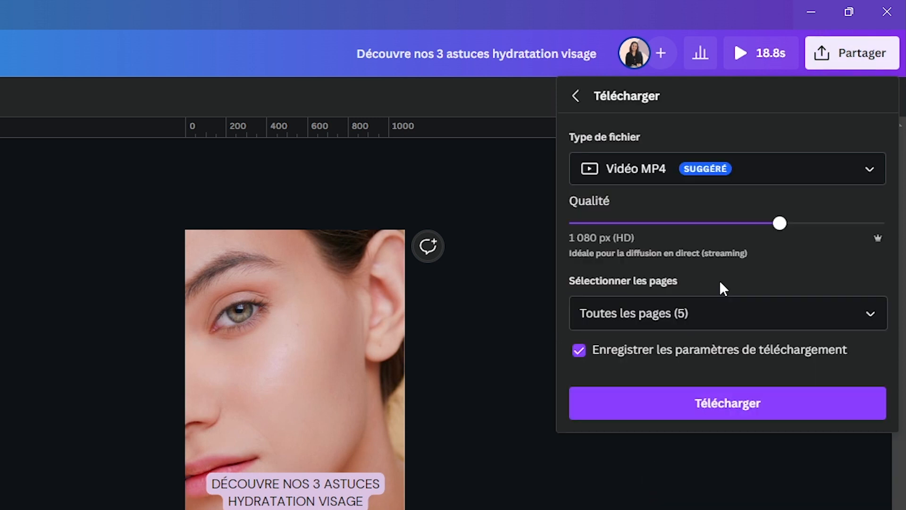